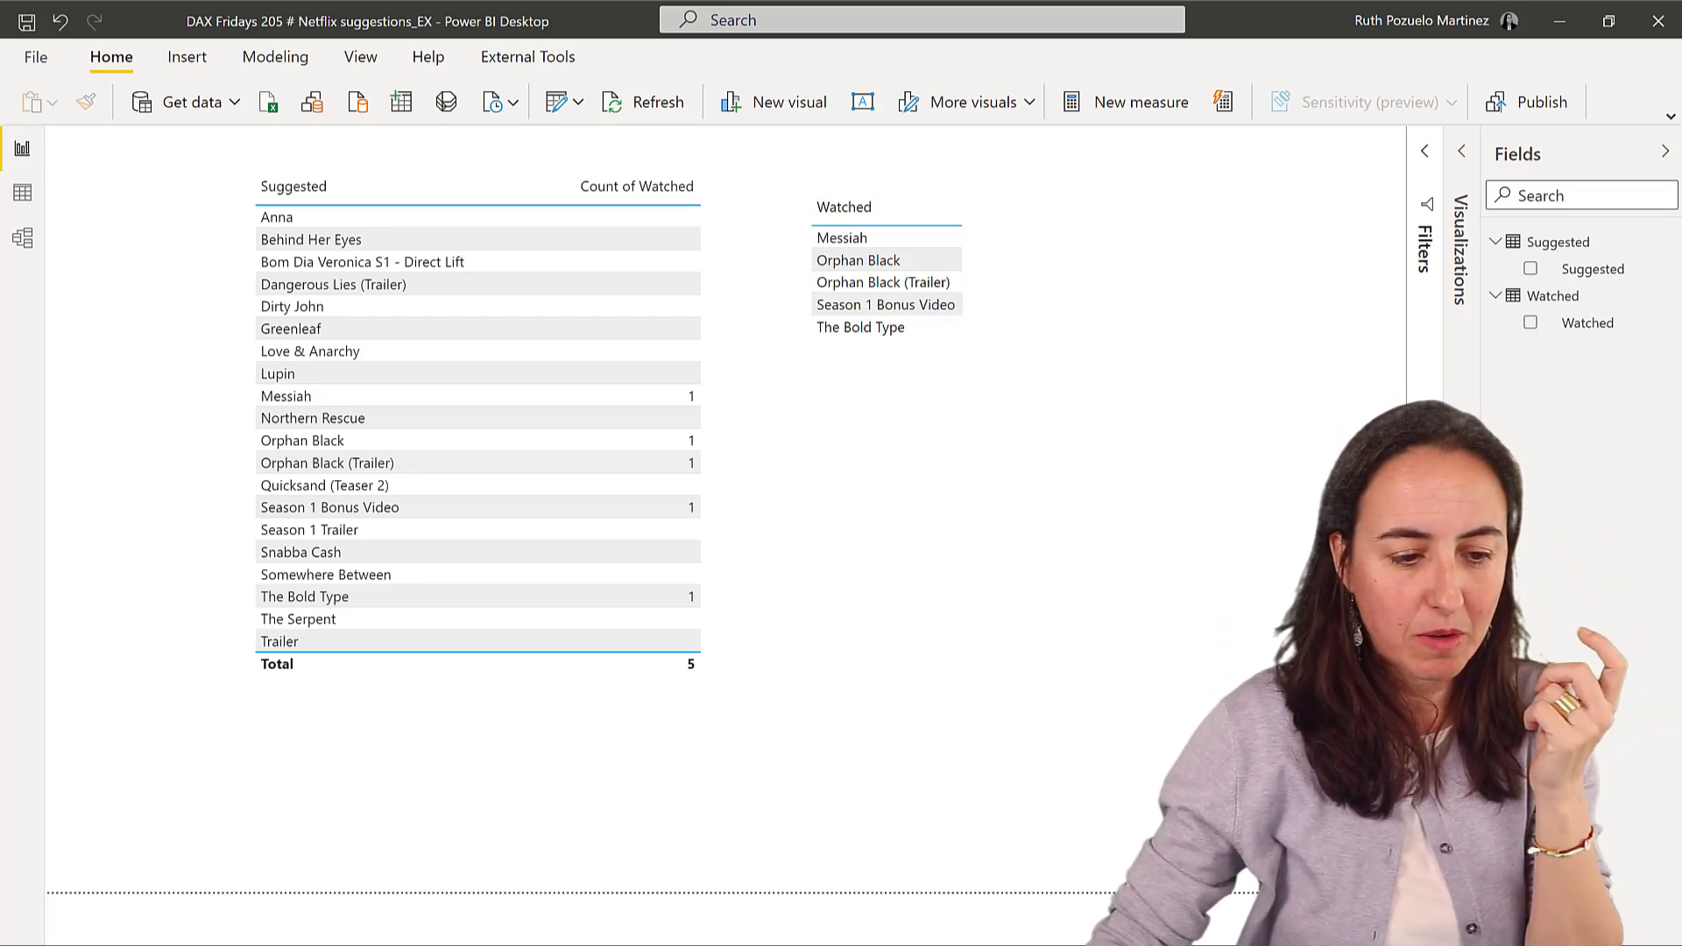
- Check the Data and Model views, then browse the Suggested and Watched titles, ending on Watched
{"action": "left_click", "coordinate": [24, 194]}
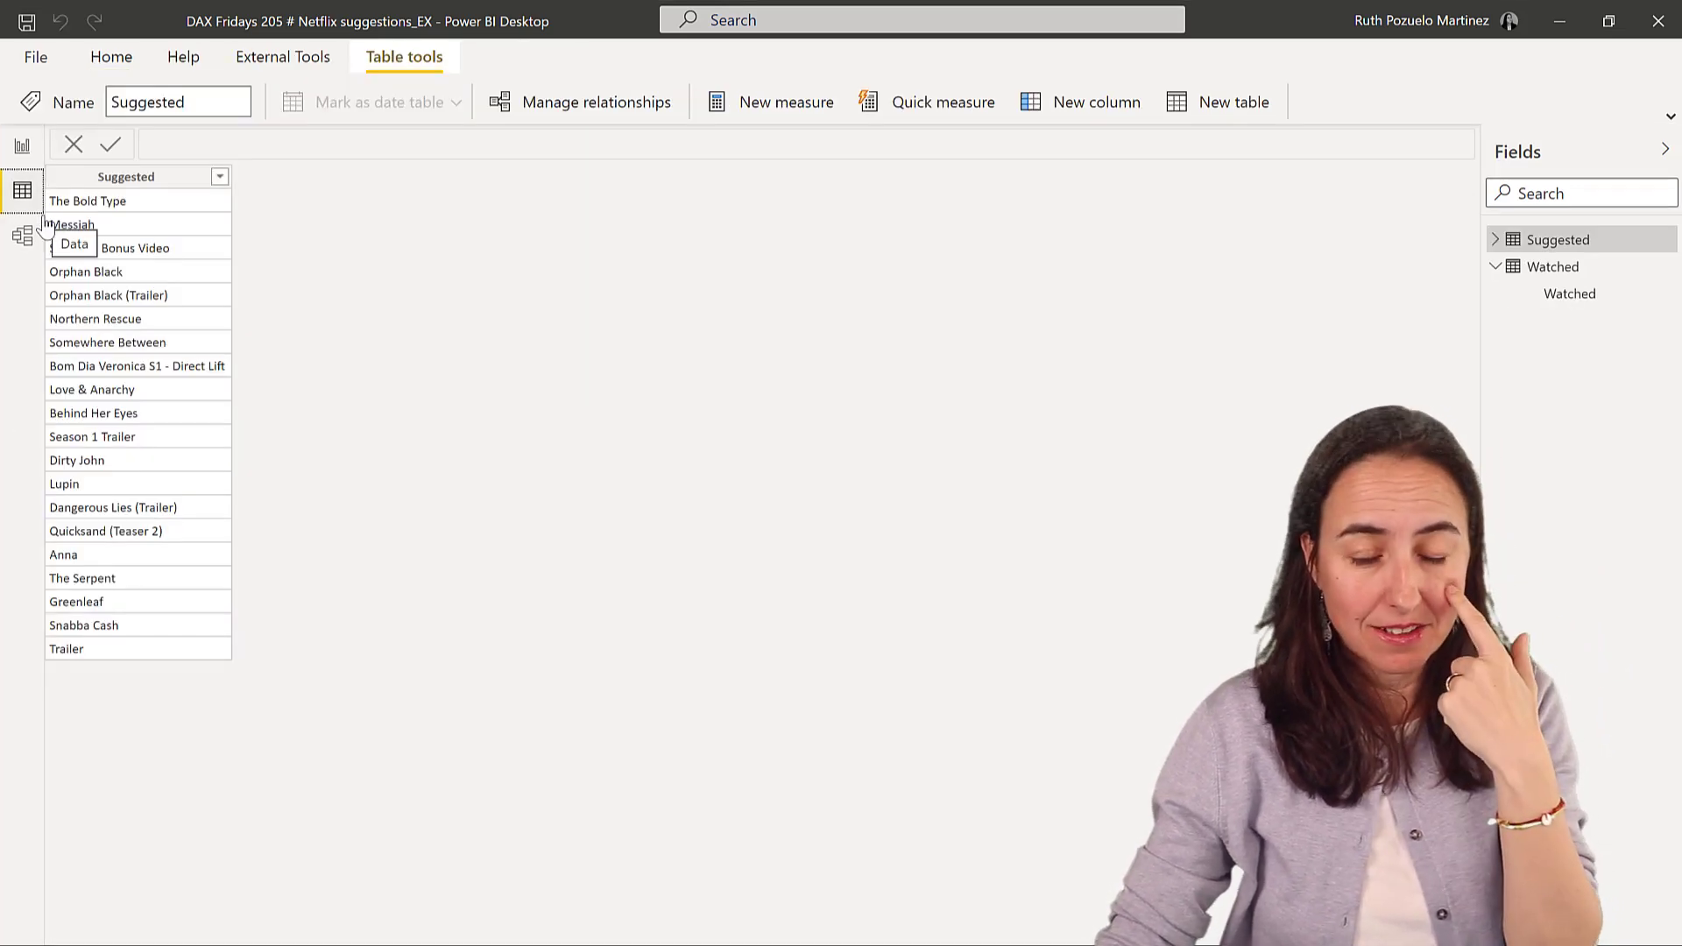
{"action": "left_click", "coordinate": [22, 235]}
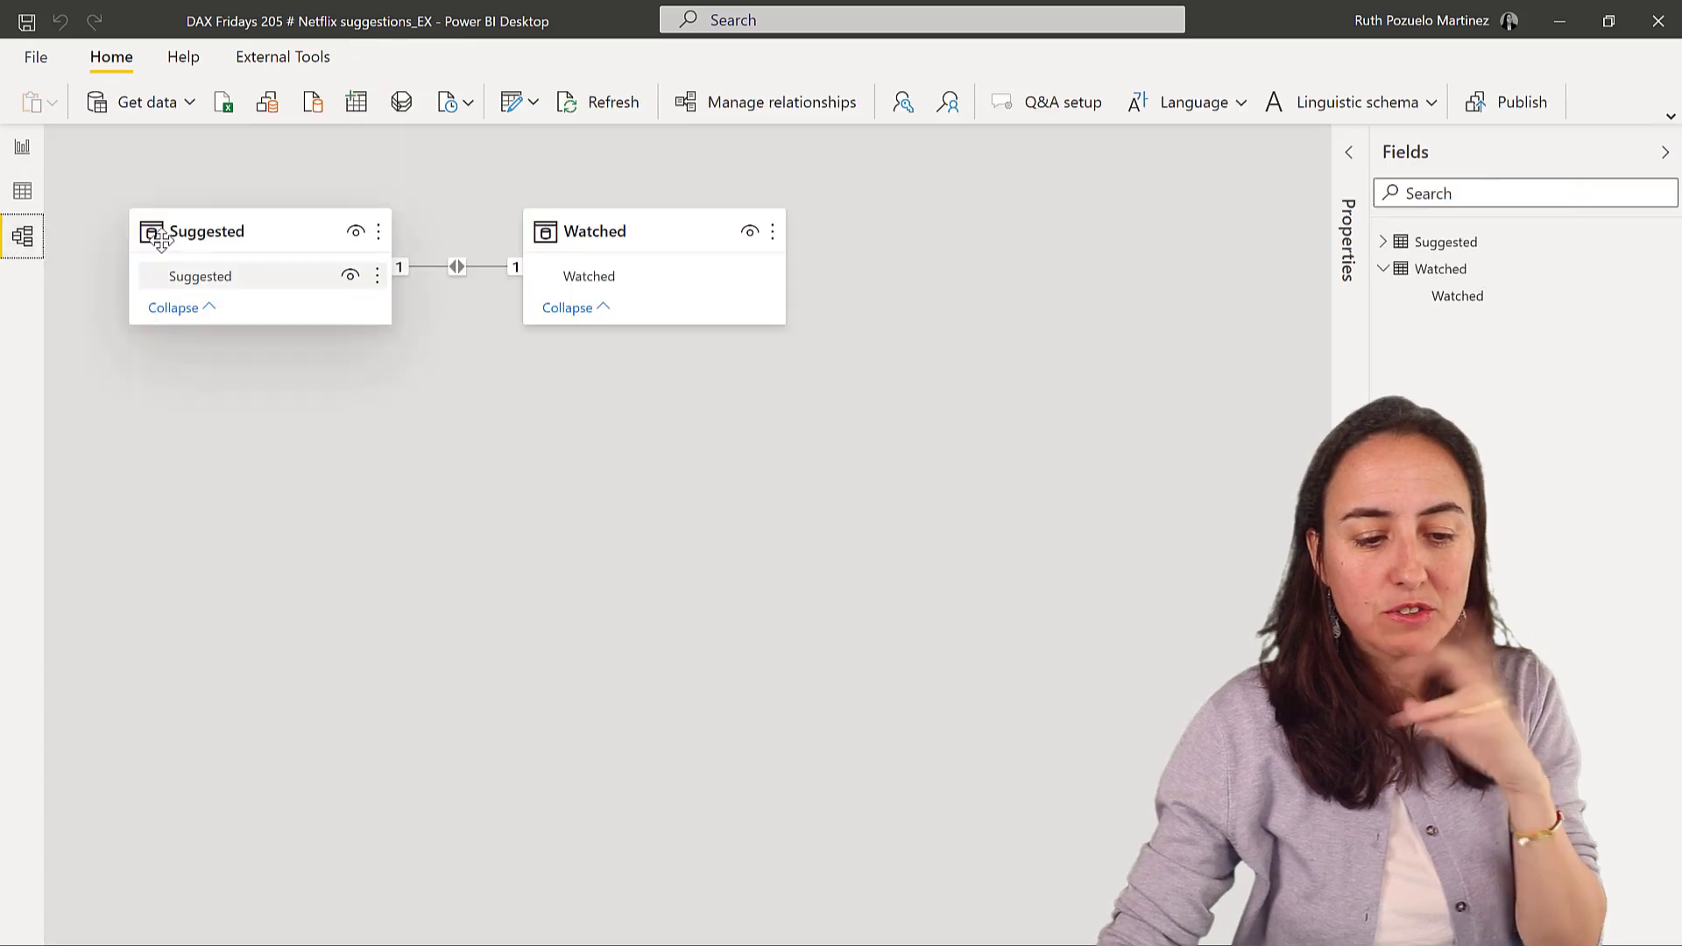
{"action": "left_click", "coordinate": [23, 191]}
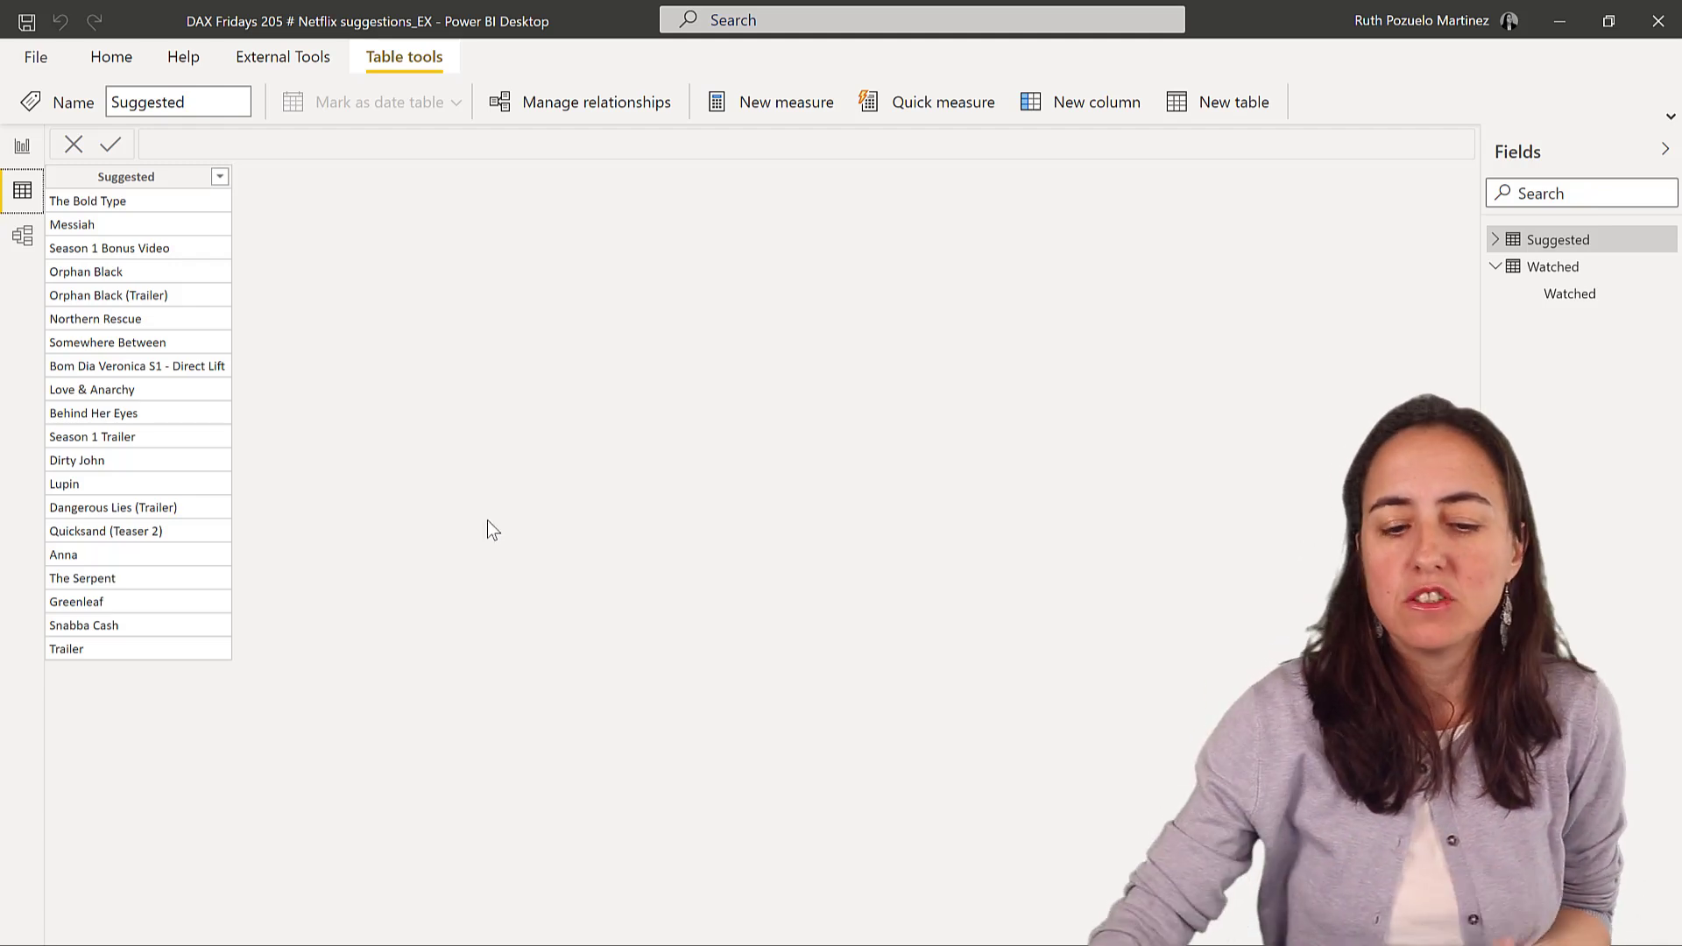
{"action": "left_click", "coordinate": [1569, 294]}
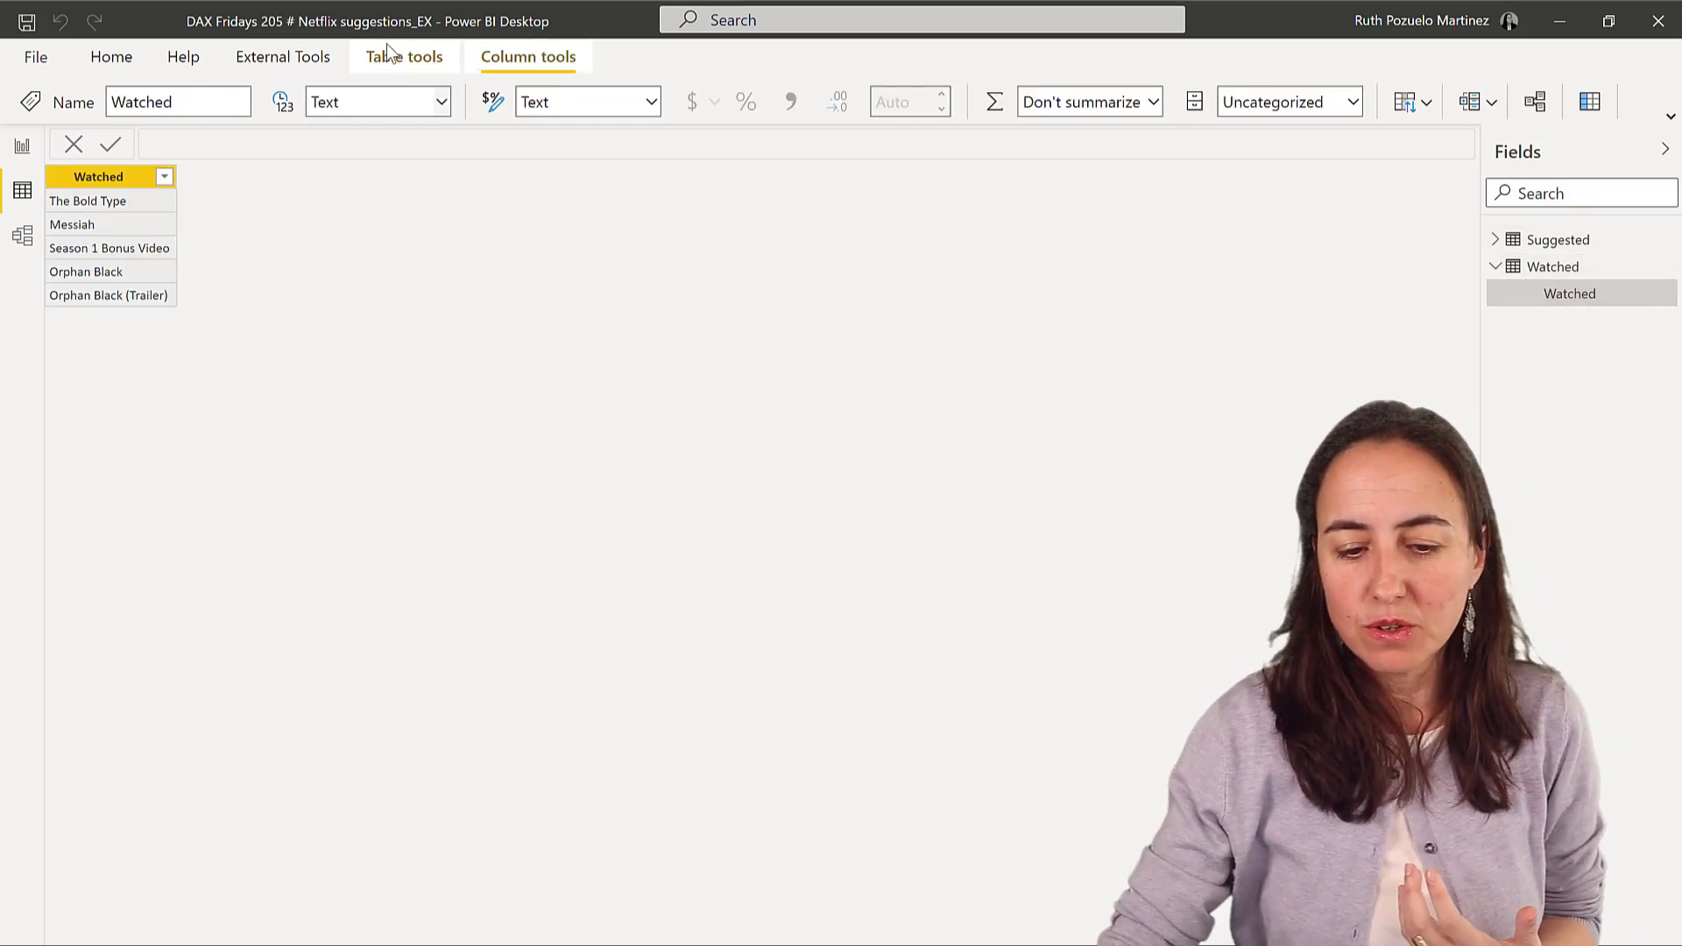
{"action": "left_click", "coordinate": [1554, 241]}
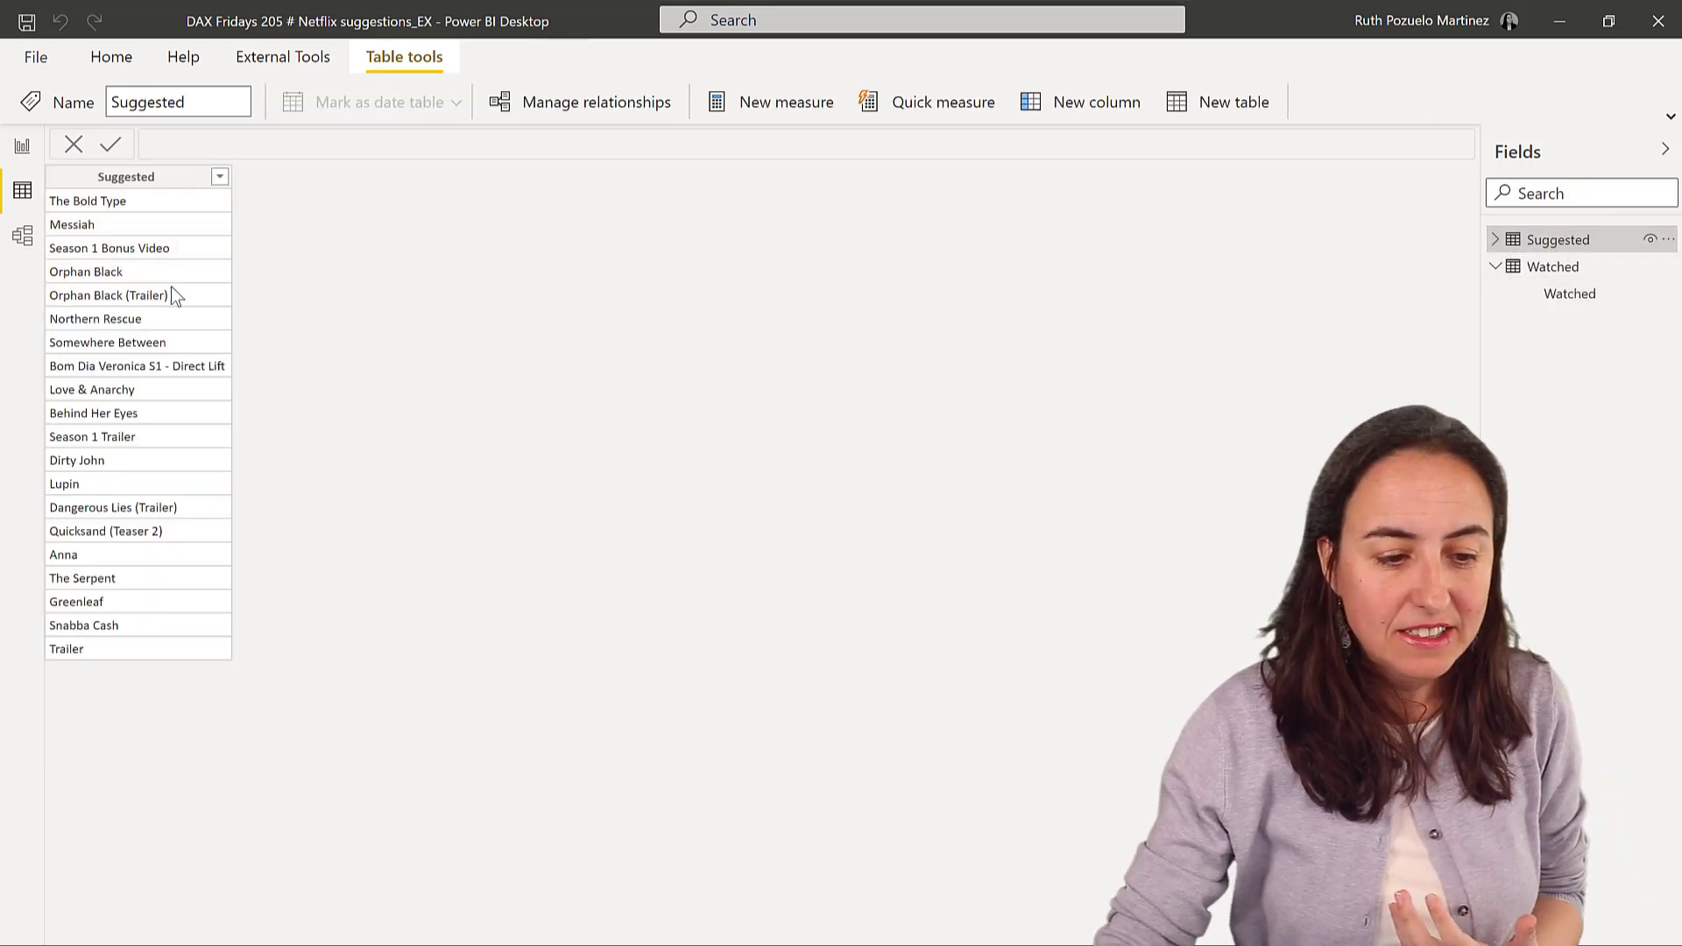
{"action": "left_click", "coordinate": [1587, 296]}
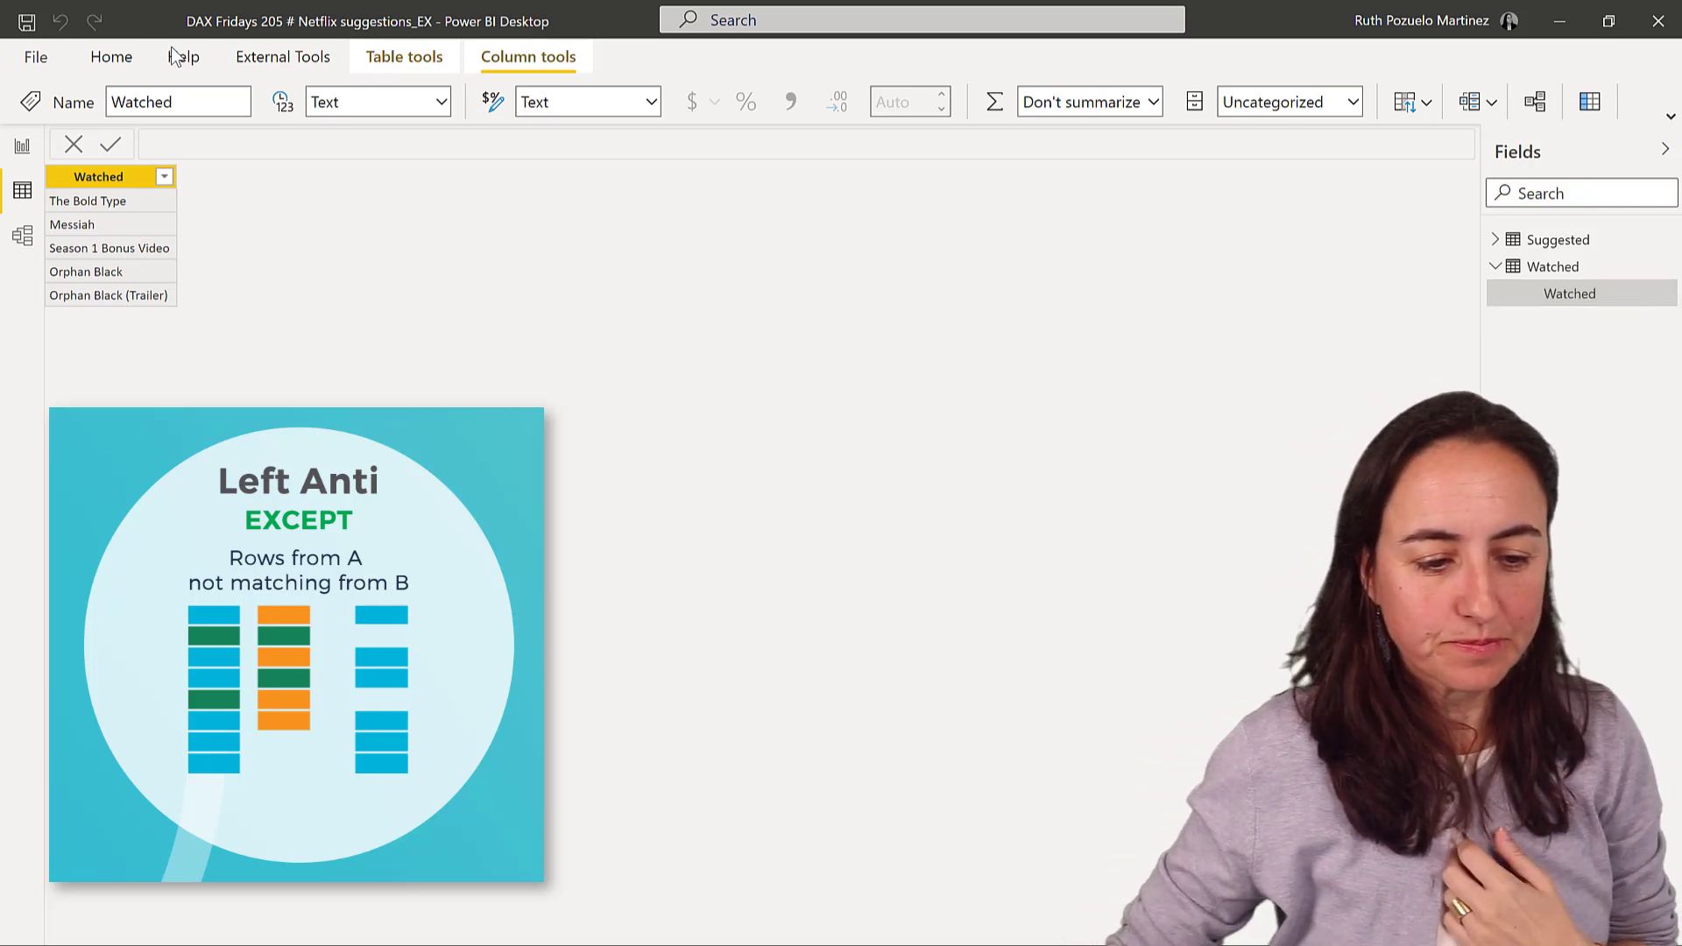
- Start a new calculated table and begin its formula with EXCEPT(VALUES(
{"action": "left_click", "coordinate": [112, 57]}
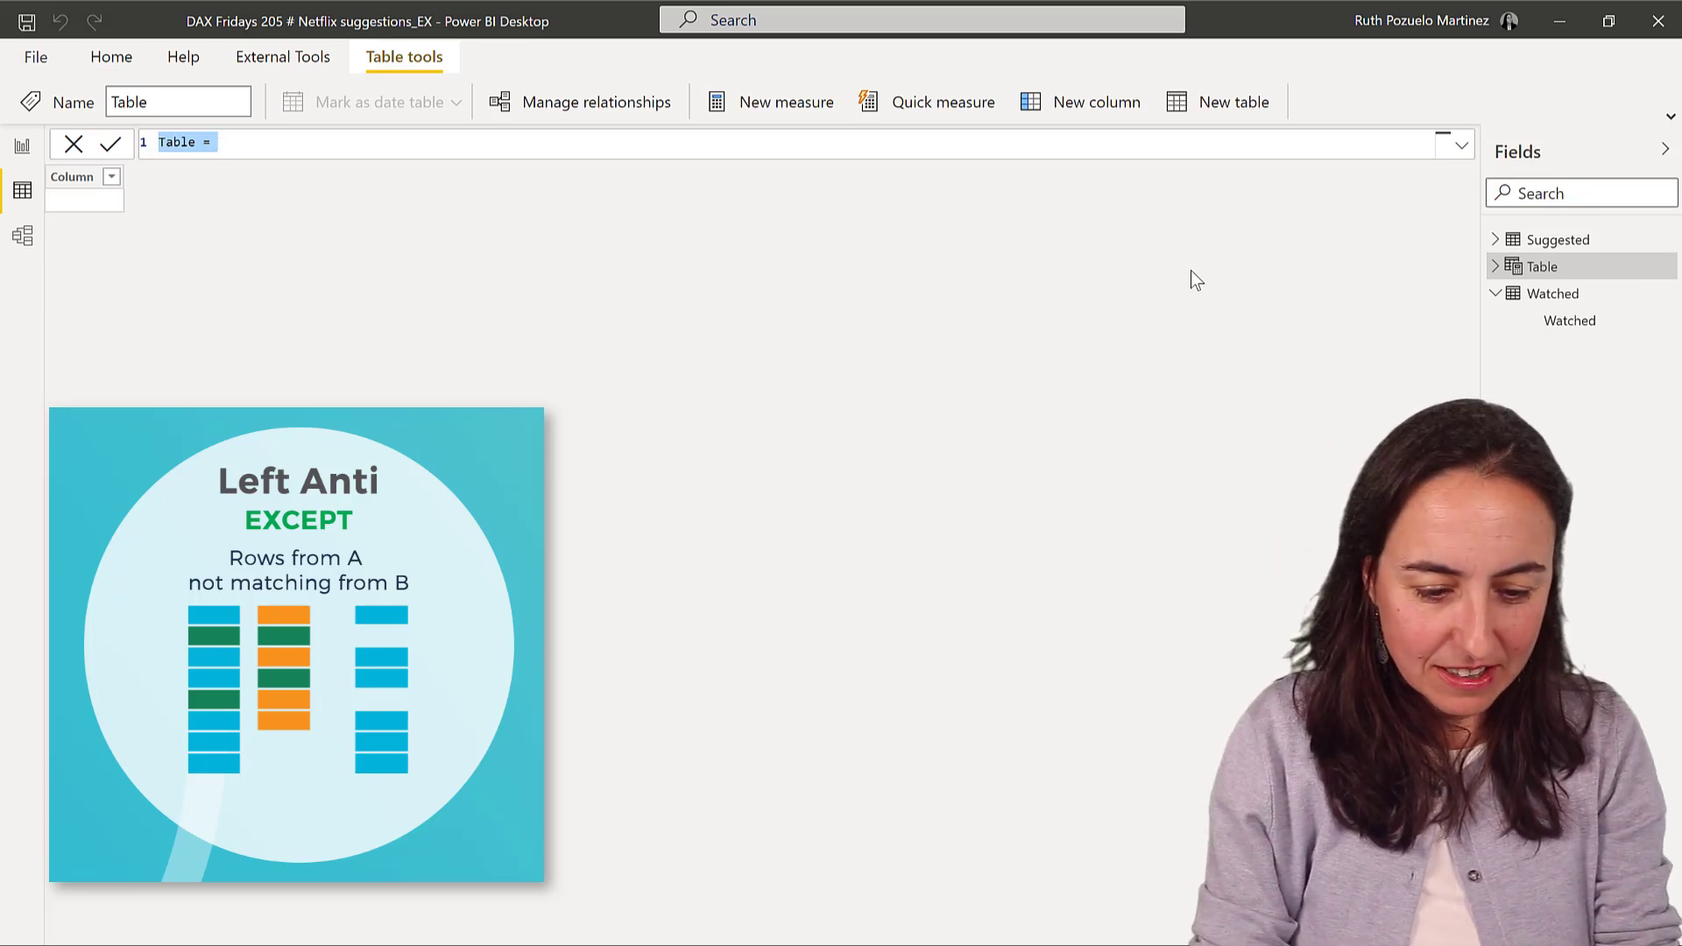
{"action": "key", "text": "End"}
{"action": "key", "text": "shift+Return"}
{"action": "type", "text": "e"}
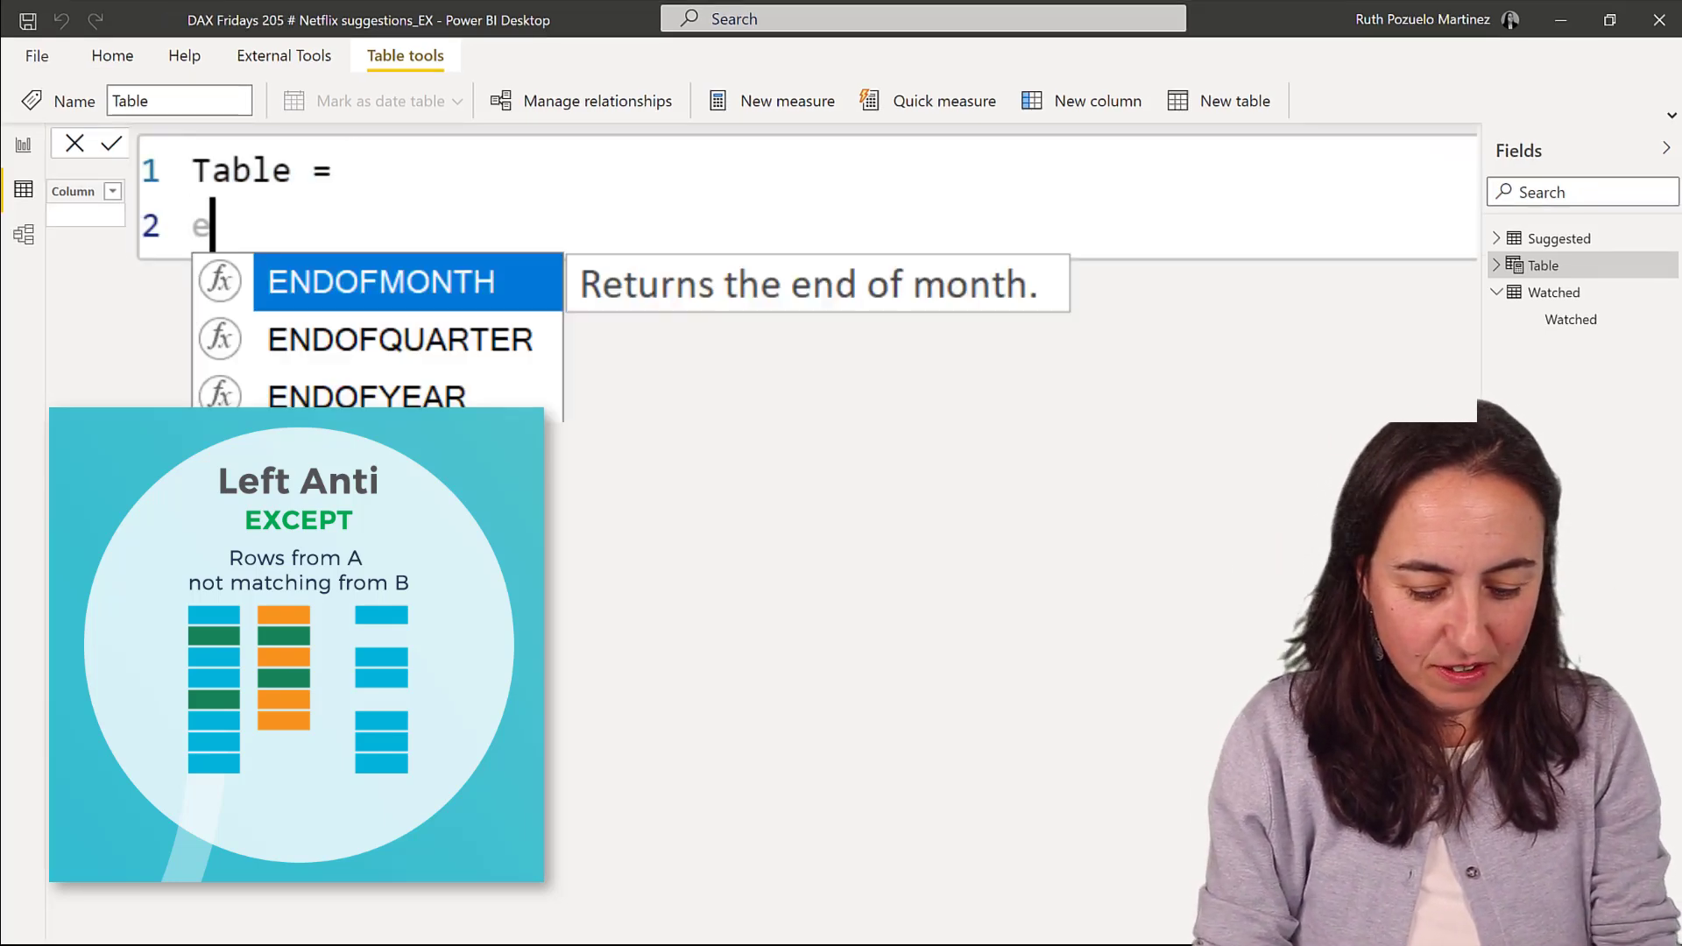
{"action": "type", "text": "xc"}
{"action": "key", "text": "Tab"}
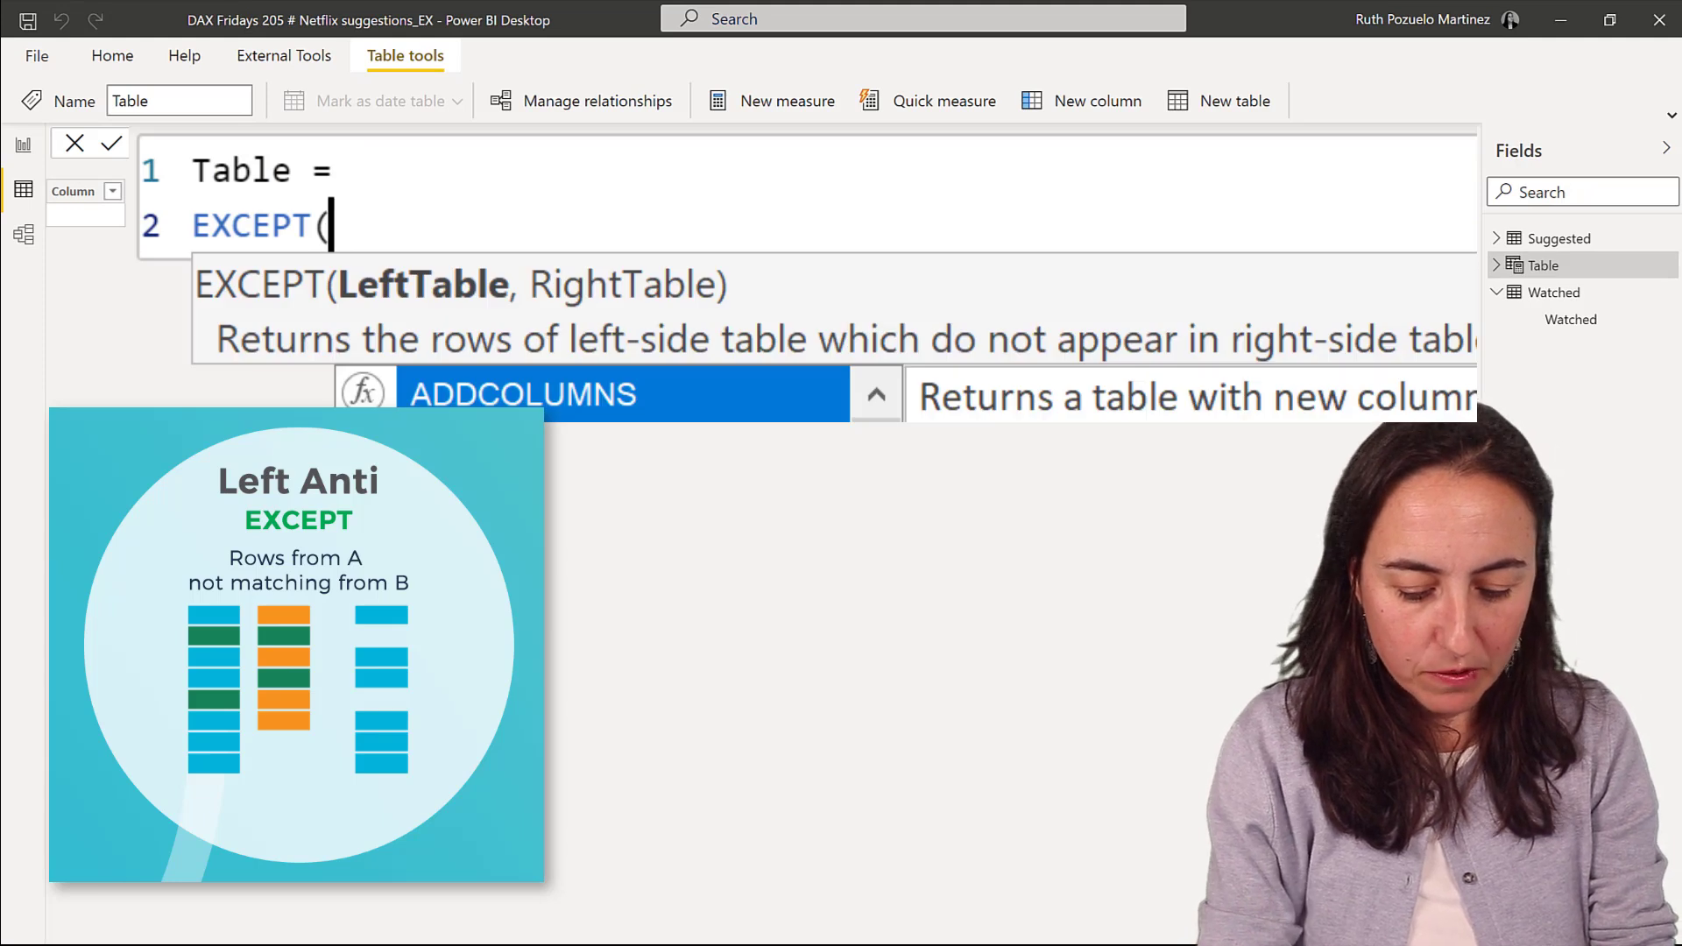
{"action": "type", "text": "wat"}
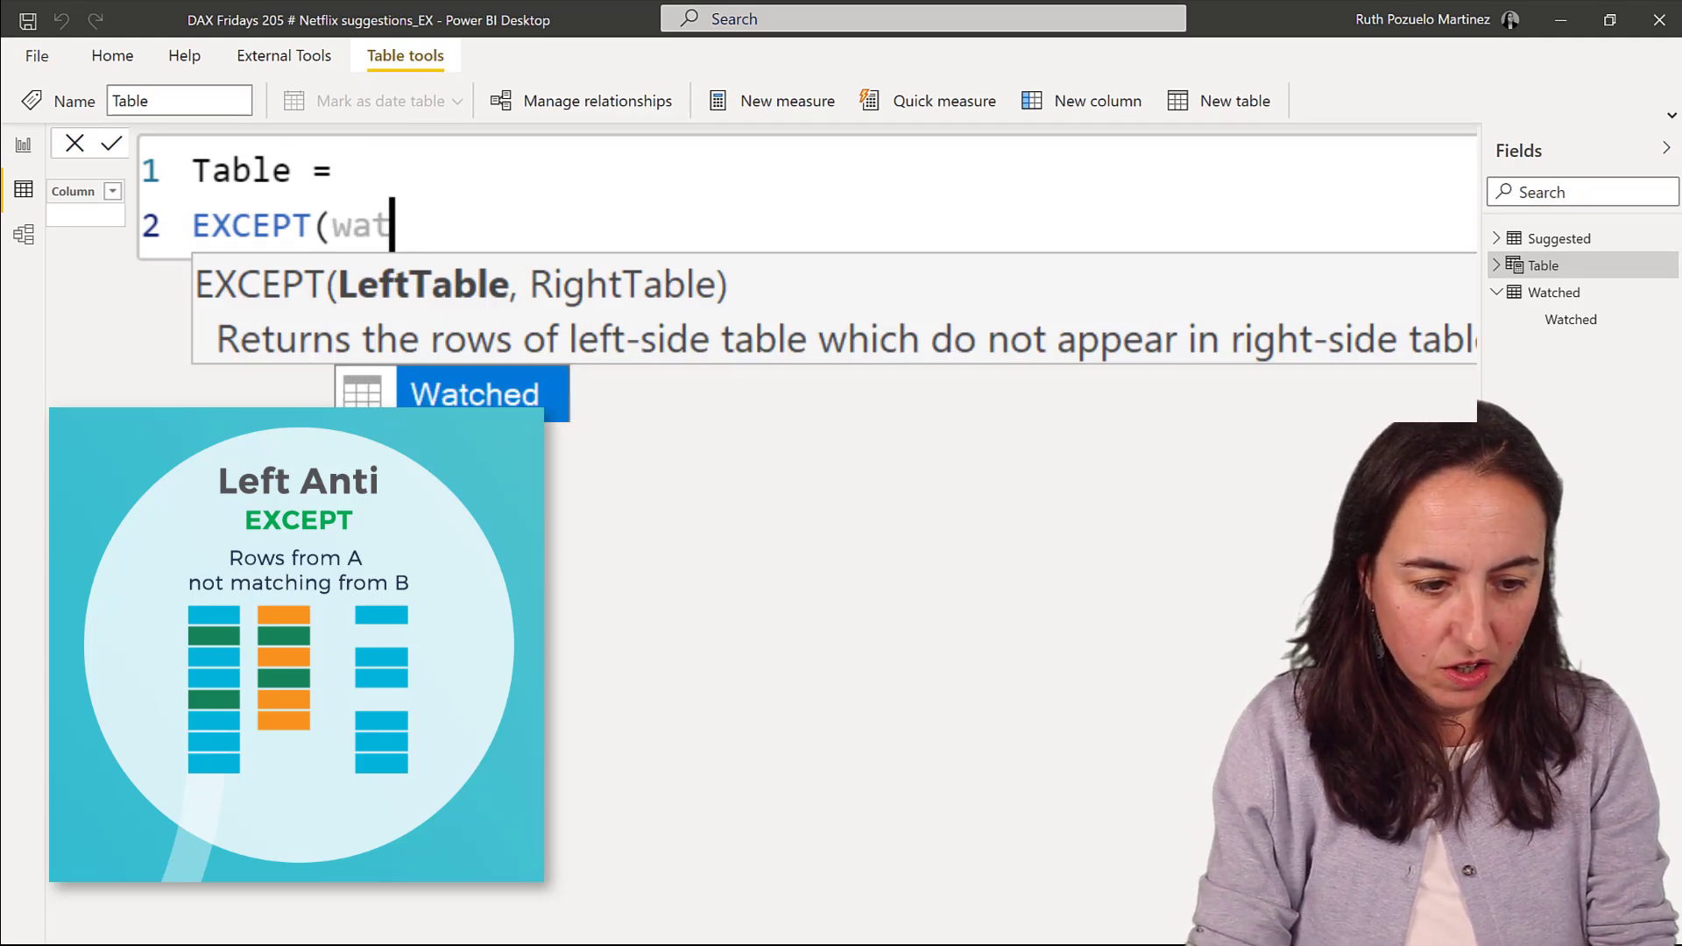
{"action": "key", "text": "BackSpace"}
{"action": "key", "text": "BackSpace"}
{"action": "key", "text": "BackSpace"}
{"action": "type", "text": "va"}
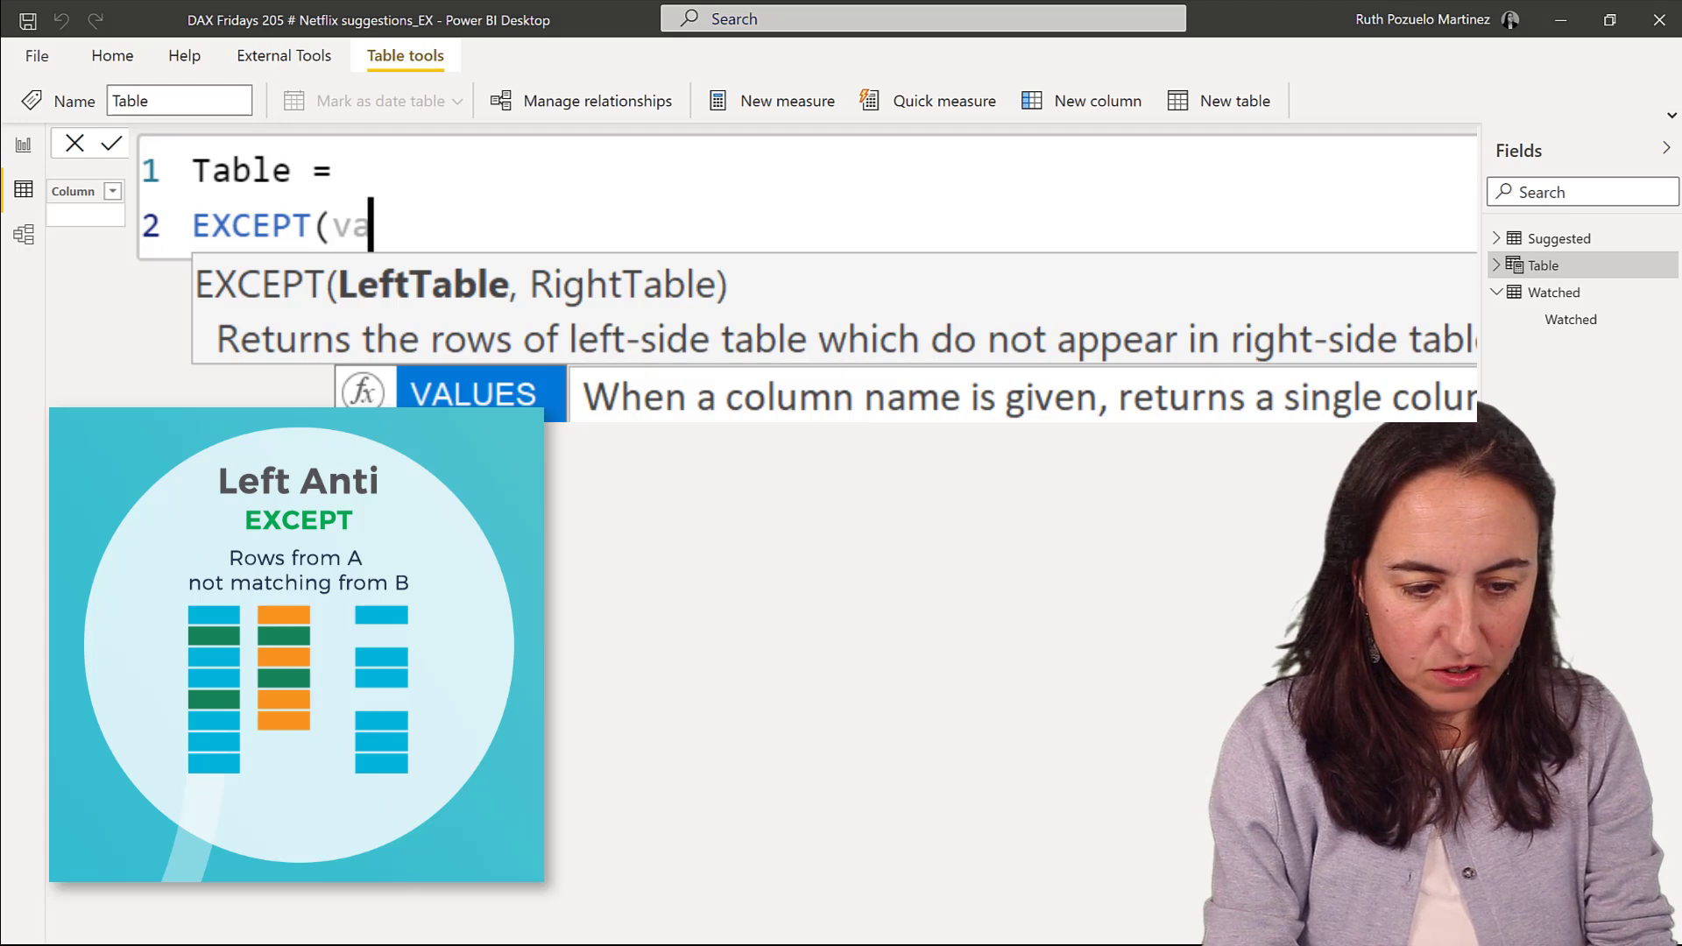
{"action": "key", "text": "Tab"}
- Finish the formula as EXCEPT(VALUES(Watched[Watched]), VALUES(Suggested[Suggested])) and commit it
{"action": "type", "text": "c"}
{"action": "key", "text": "BackSpace"}
{"action": "type", "text": "wa"}
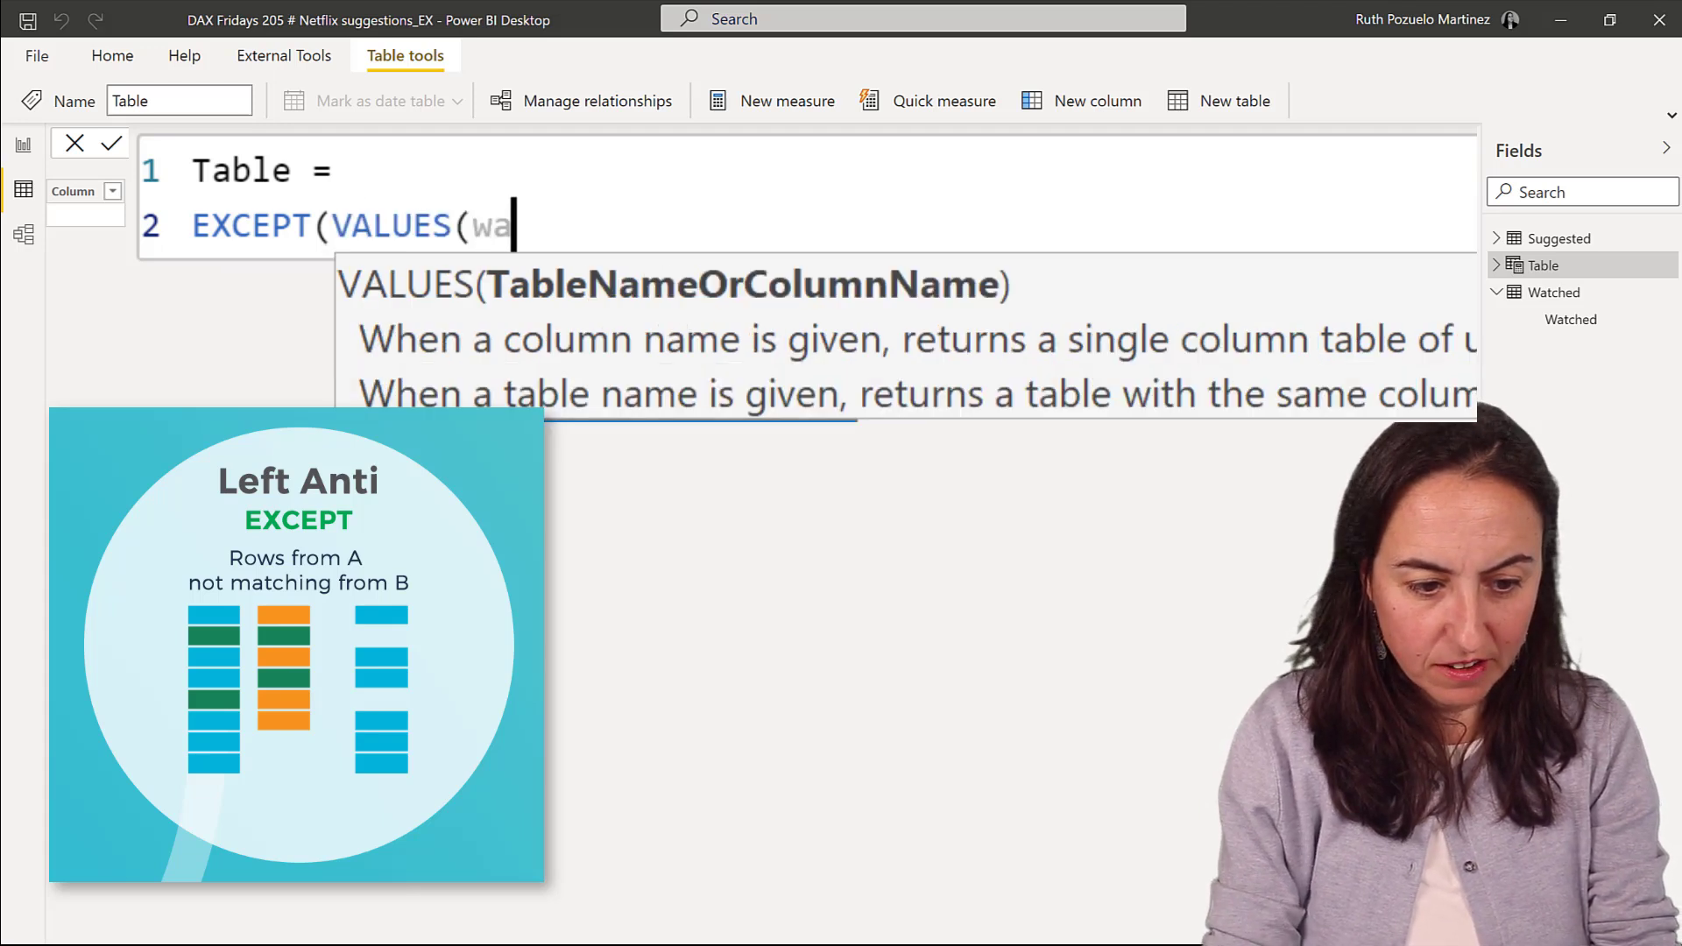
{"action": "key", "text": "Tab"}
{"action": "type", "text": "), va"}
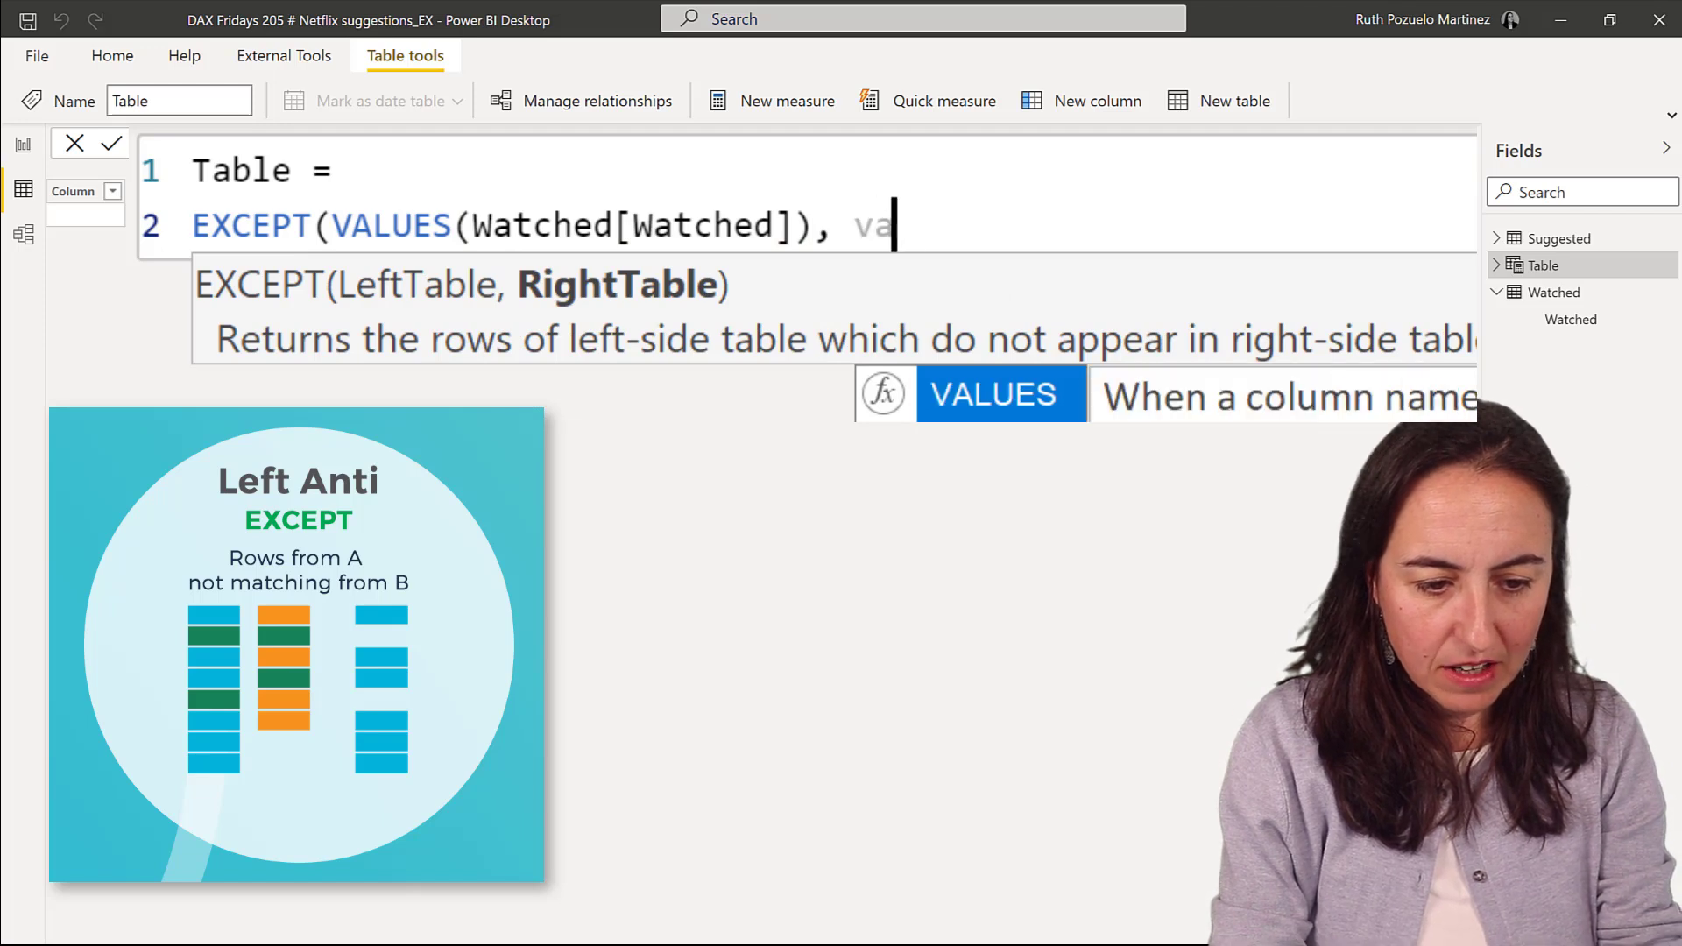
{"action": "key", "text": "Tab"}
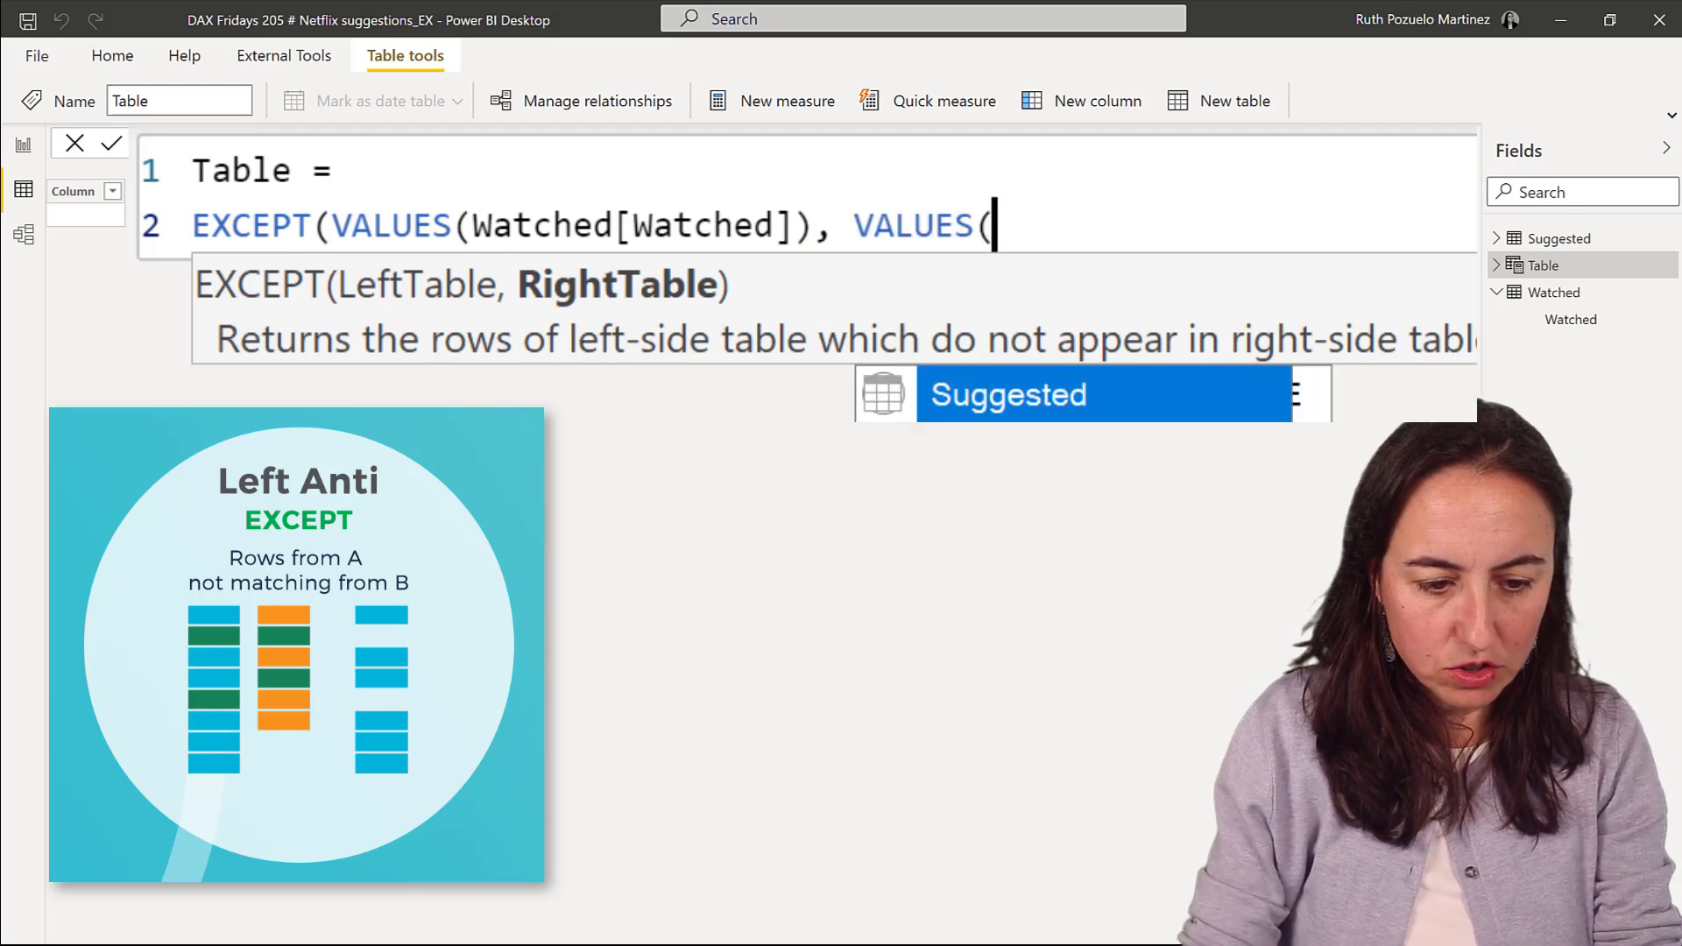
{"action": "type", "text": "Suggested[Suggested]"}
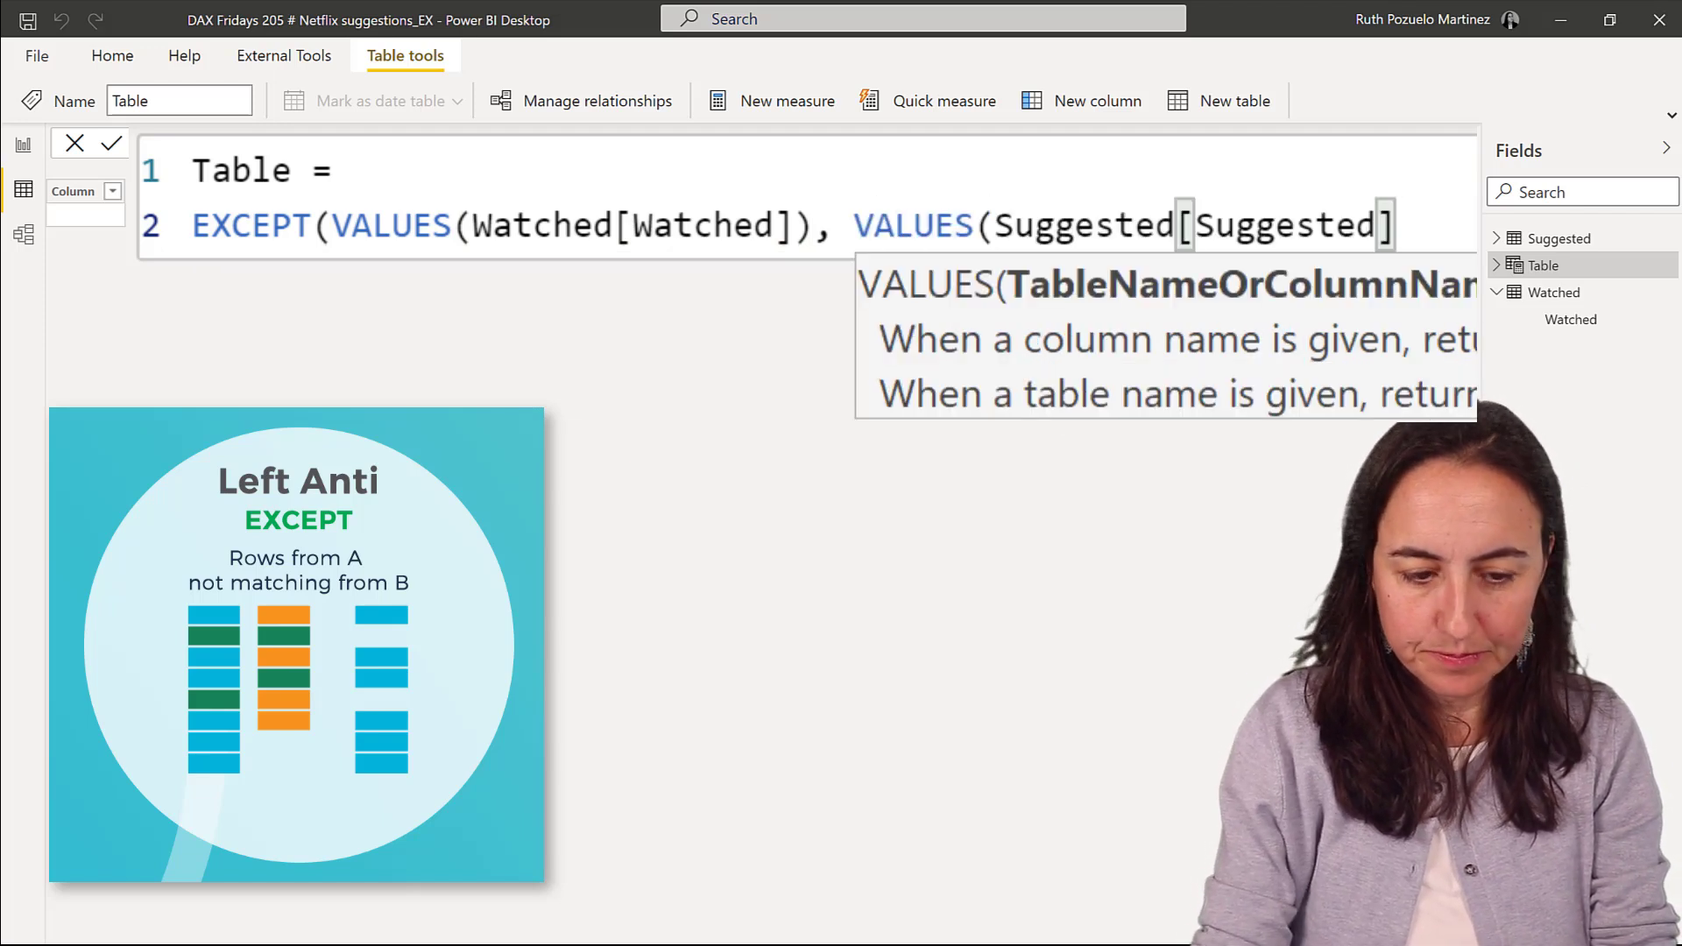
{"action": "key", "text": "ctrl+0"}
{"action": "type", "text": "))"}
{"action": "key", "text": "Return"}
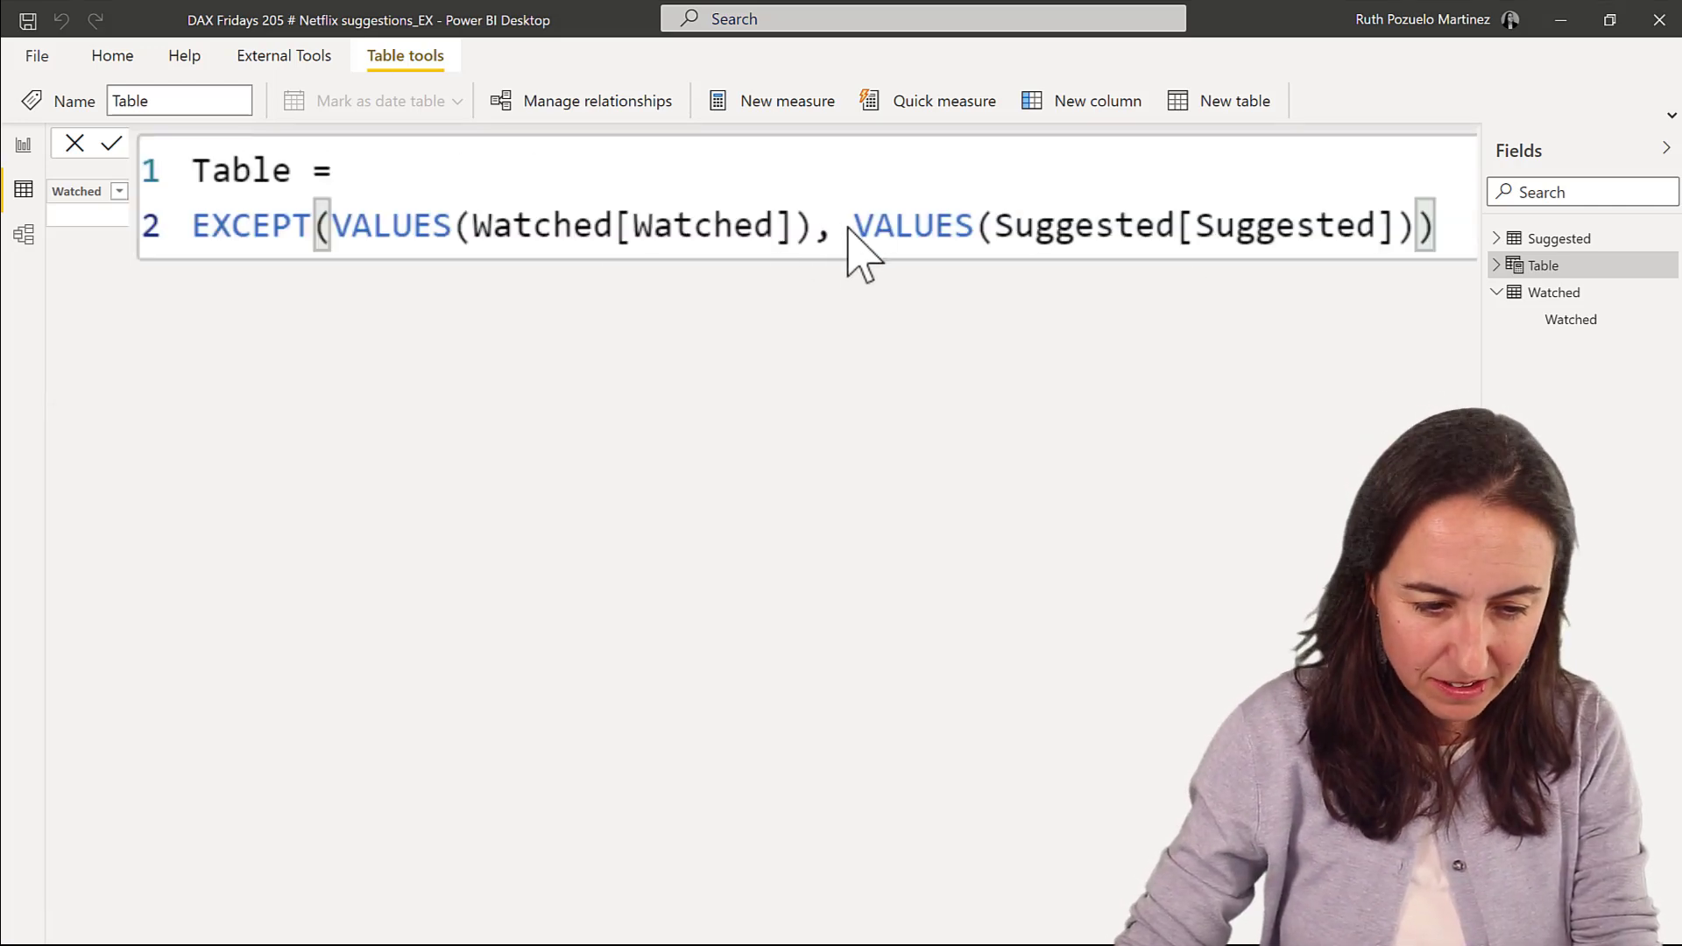
- Rewrite the formula as EXCEPT(VALUES(Suggested[Suggested]), VALUES(Watched[Watched])) and commit it
{"action": "left_click_drag", "start_coordinate": [849, 230], "coordinate": [331, 221]}
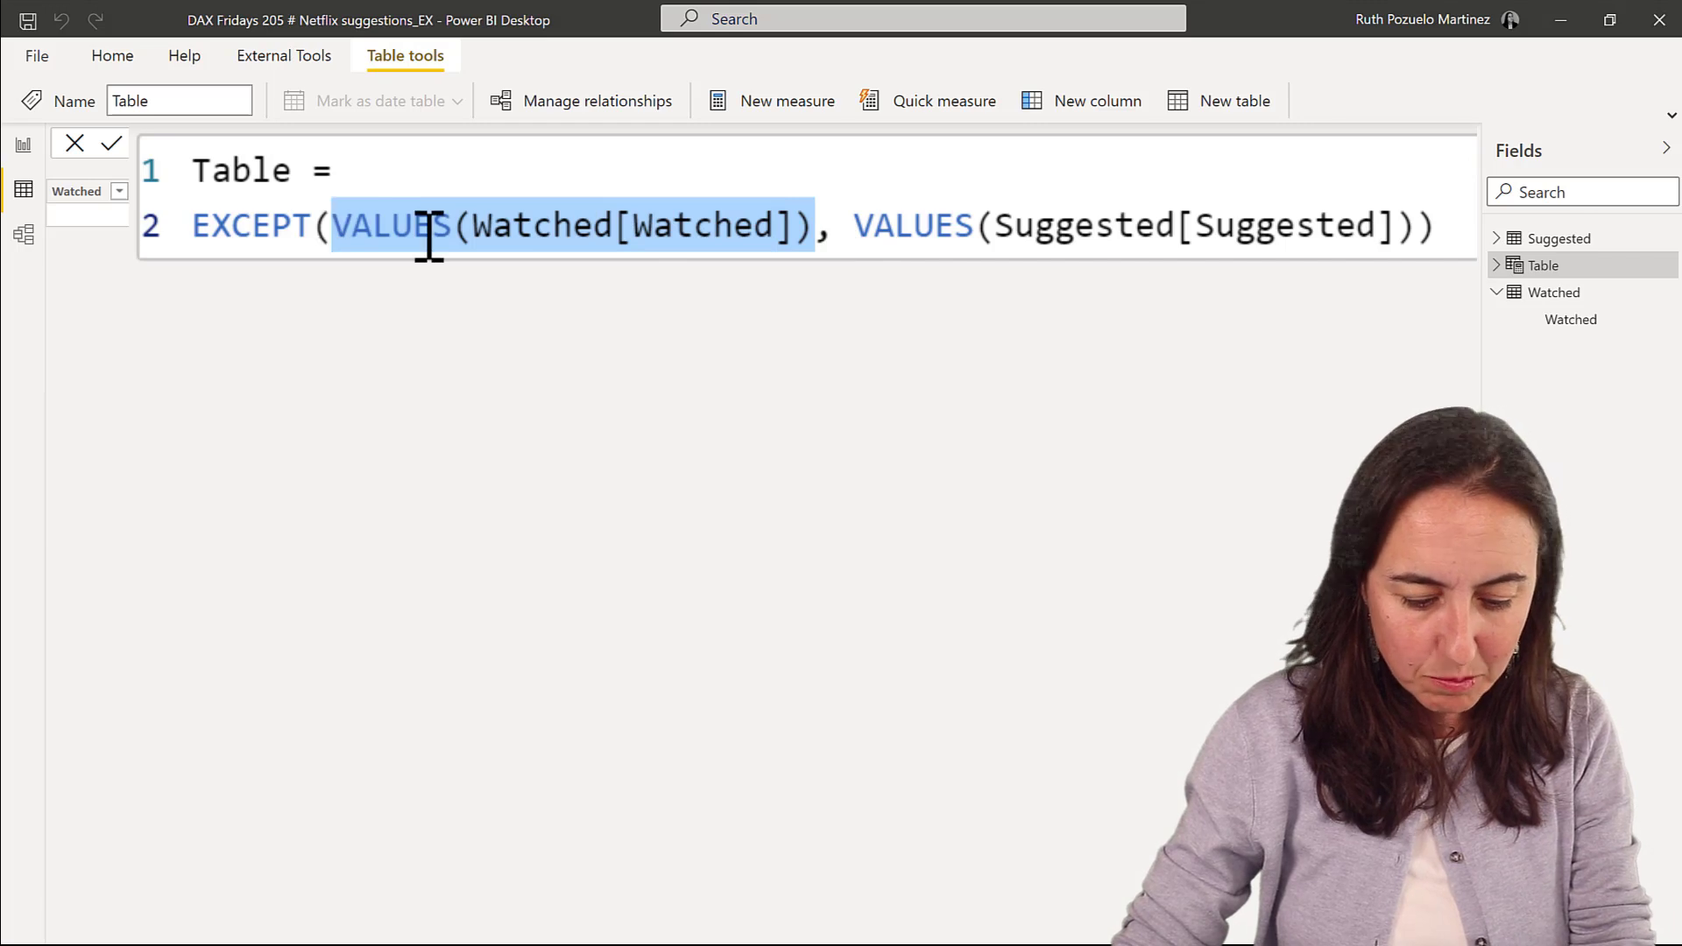
{"action": "key", "text": "BackSpace"}
{"action": "key", "text": "BackSpace"}
{"action": "key", "text": "Delete"}
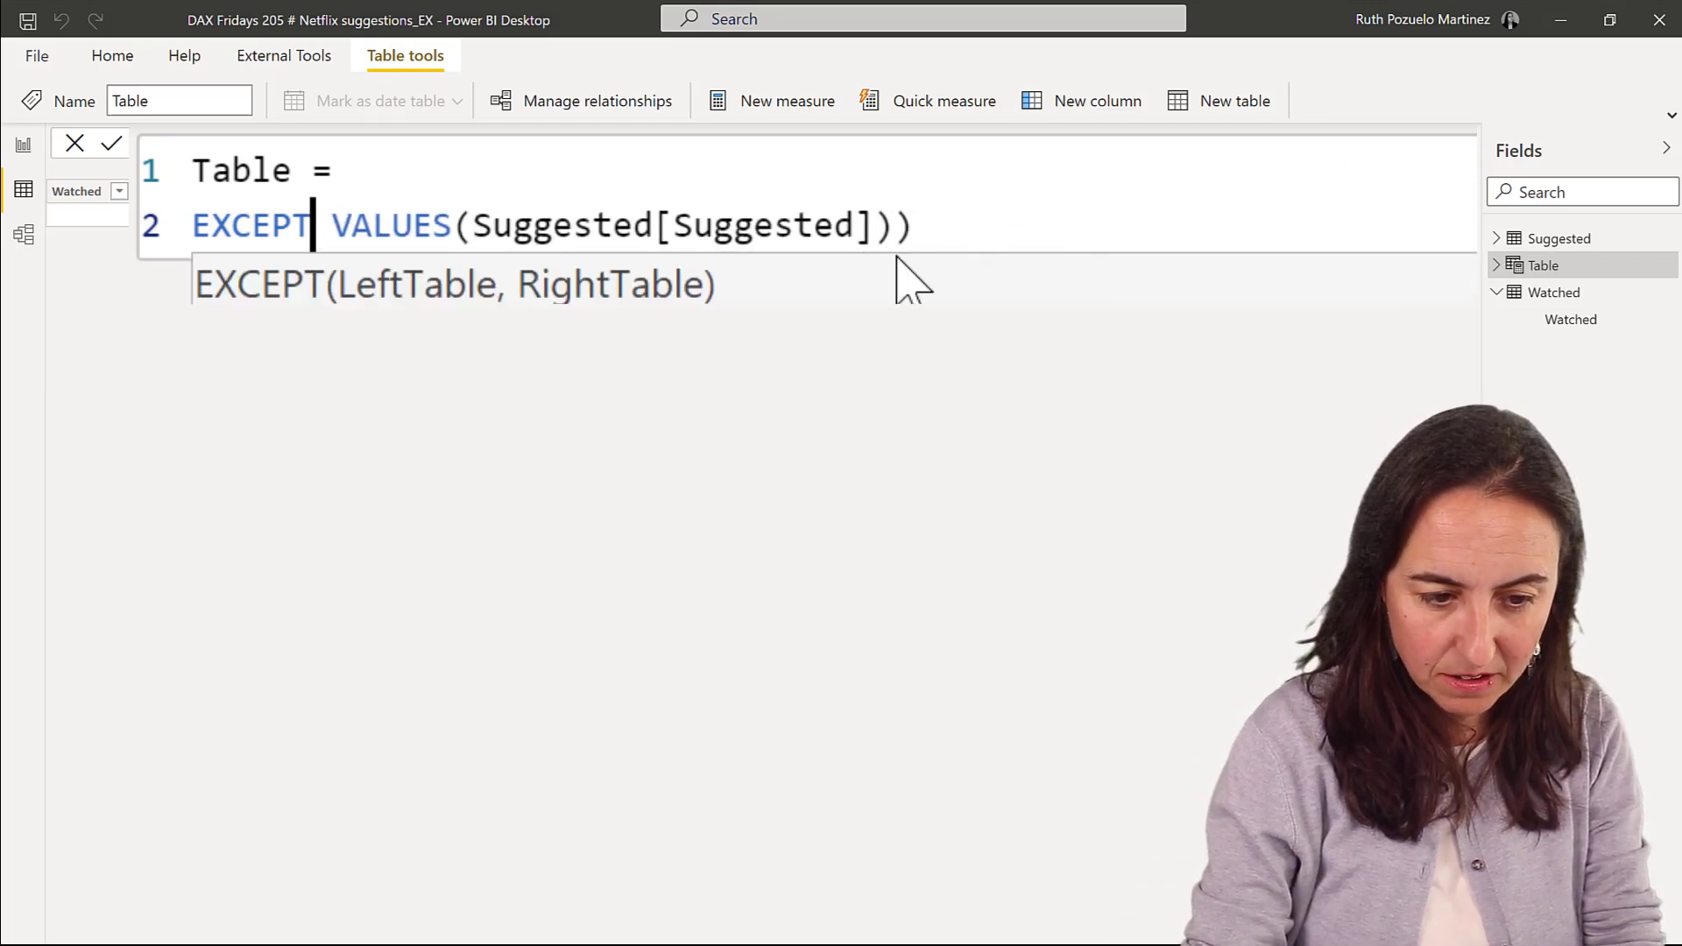
{"action": "left_click", "coordinate": [911, 226]}
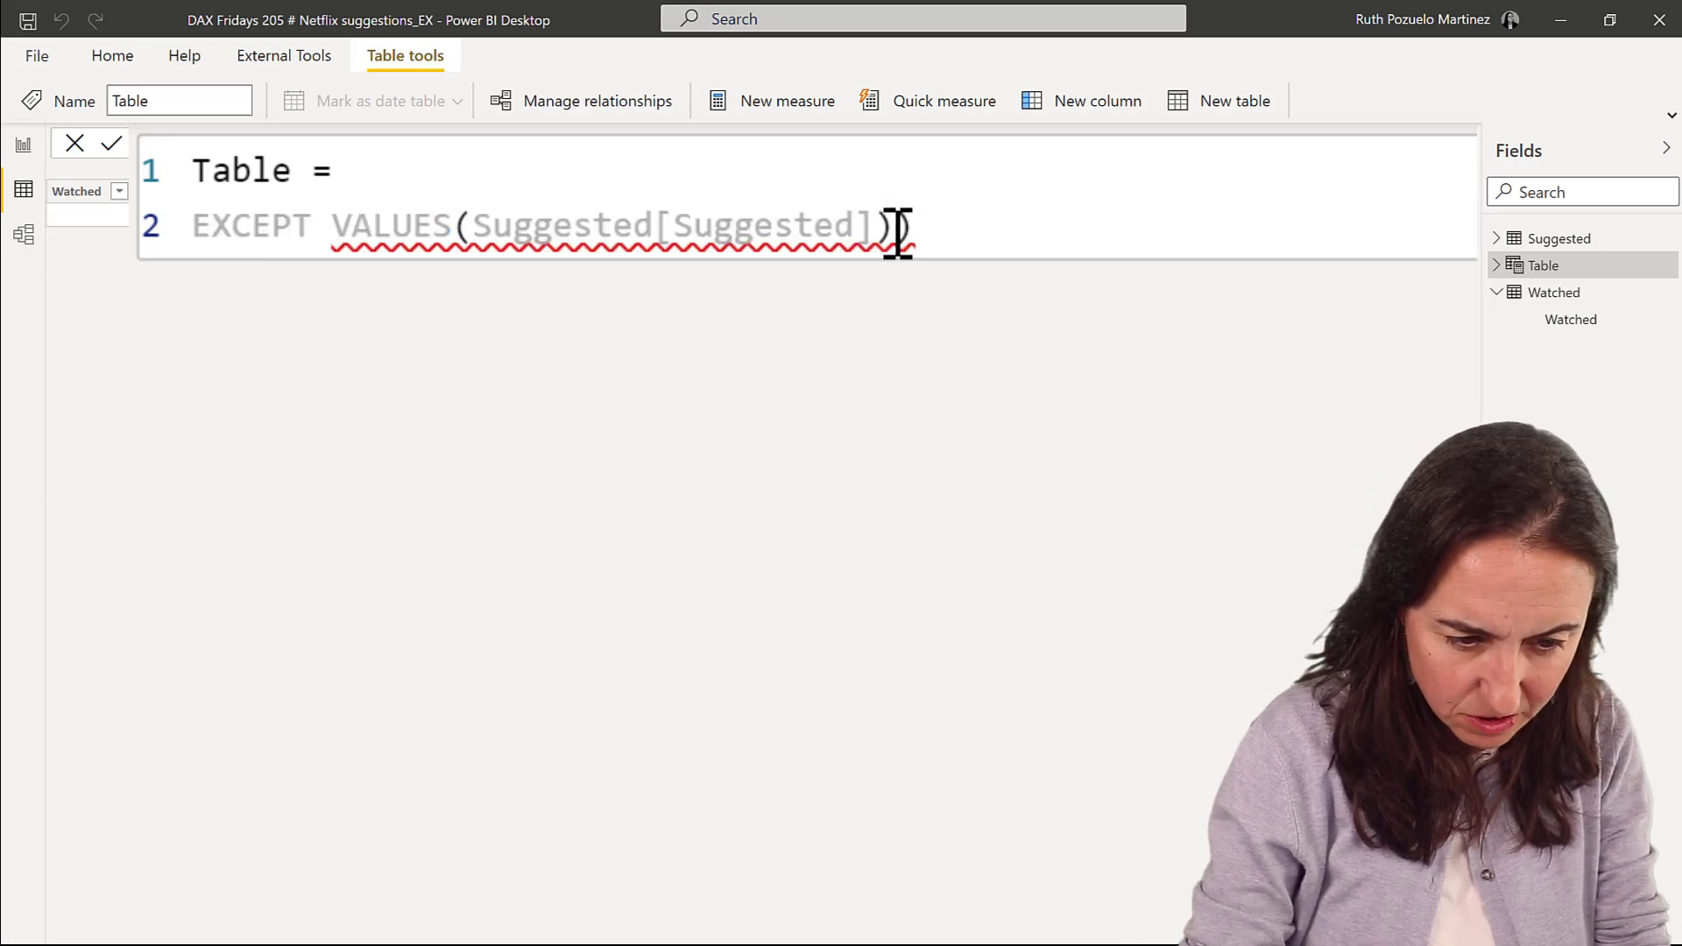
{"action": "left_click", "coordinate": [895, 228]}
{"action": "type", "text": ", VALUES(Watched[Watched])"}
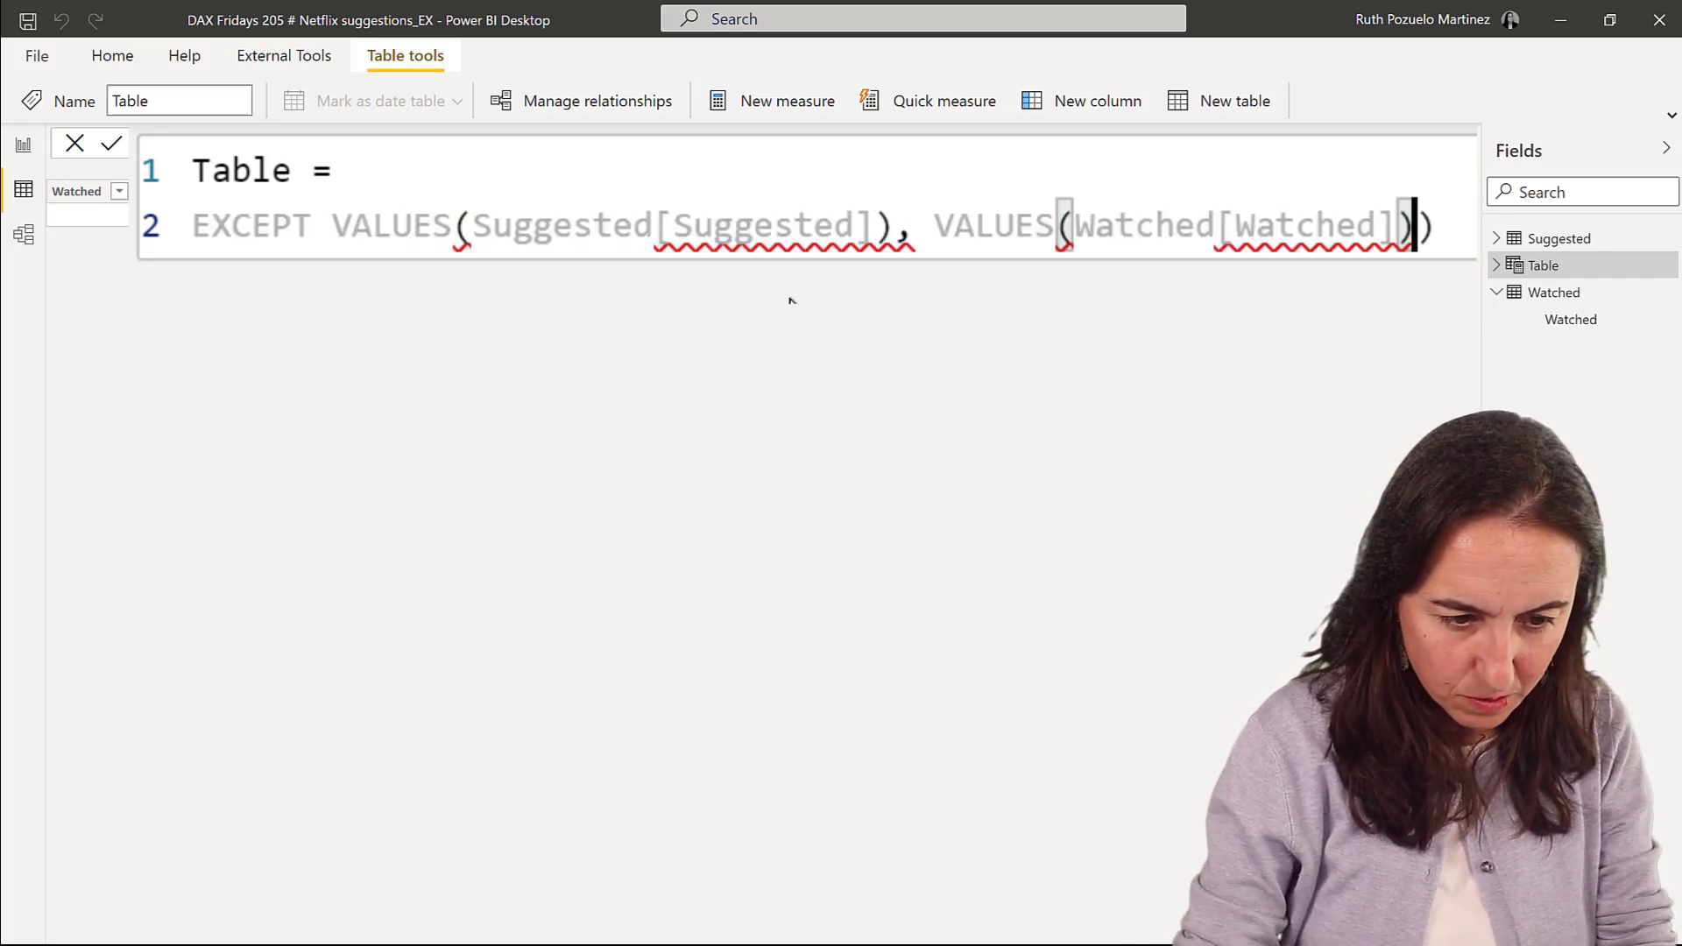
{"action": "left_click", "coordinate": [353, 221]}
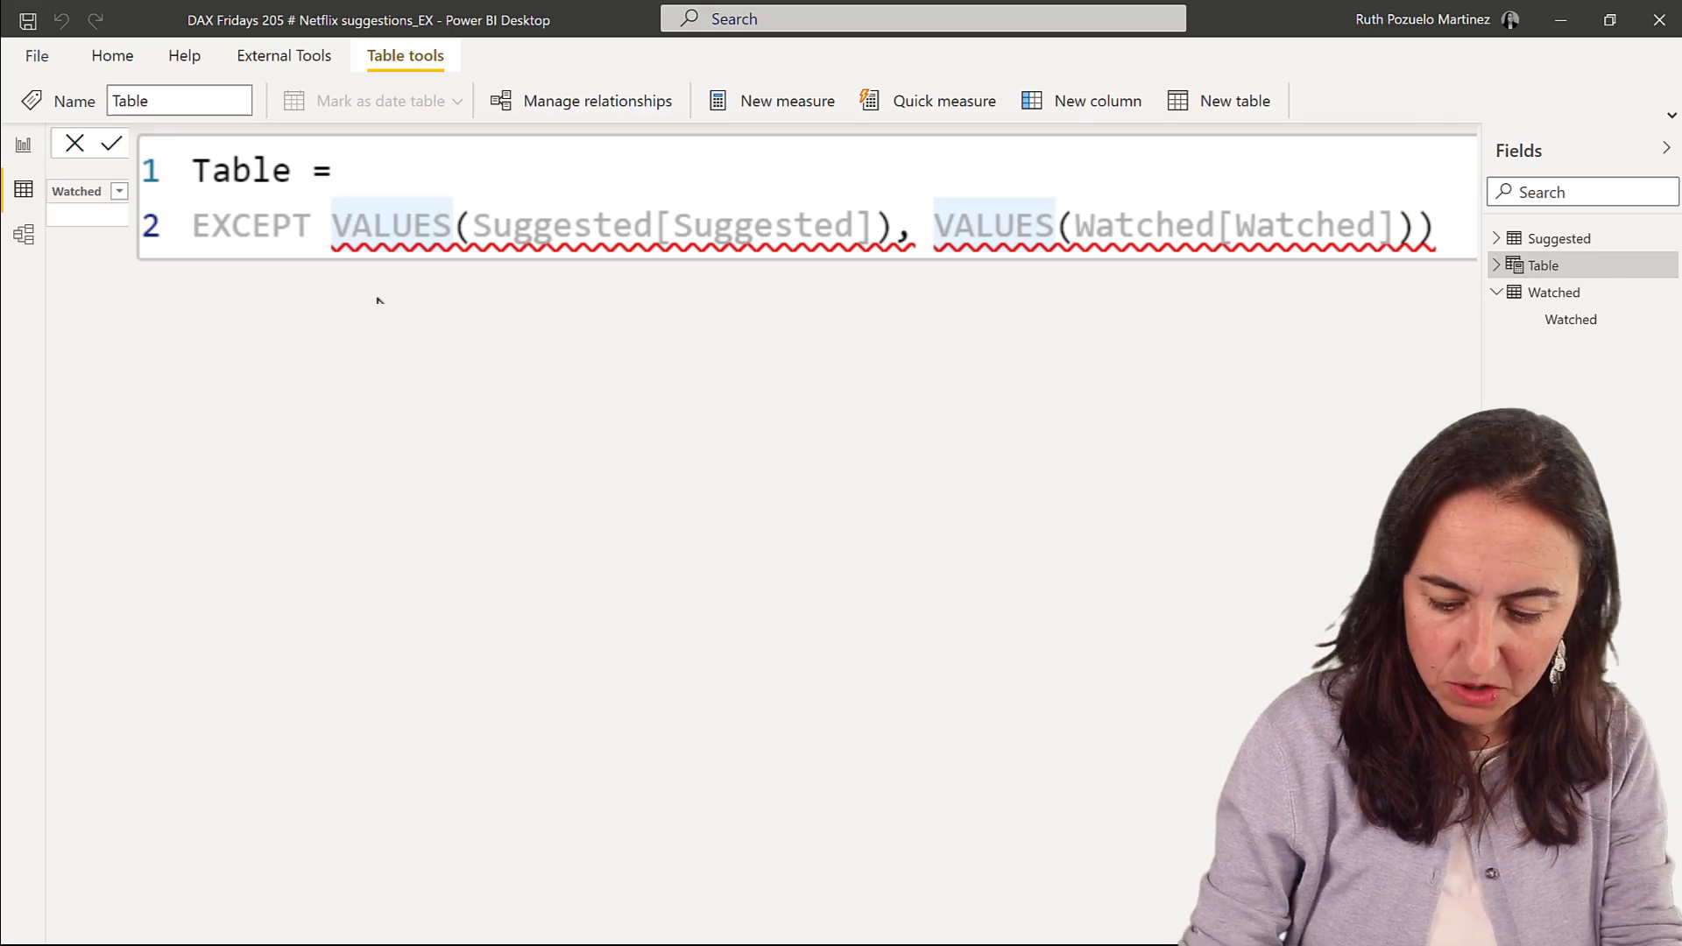
{"action": "type", "text": "("}
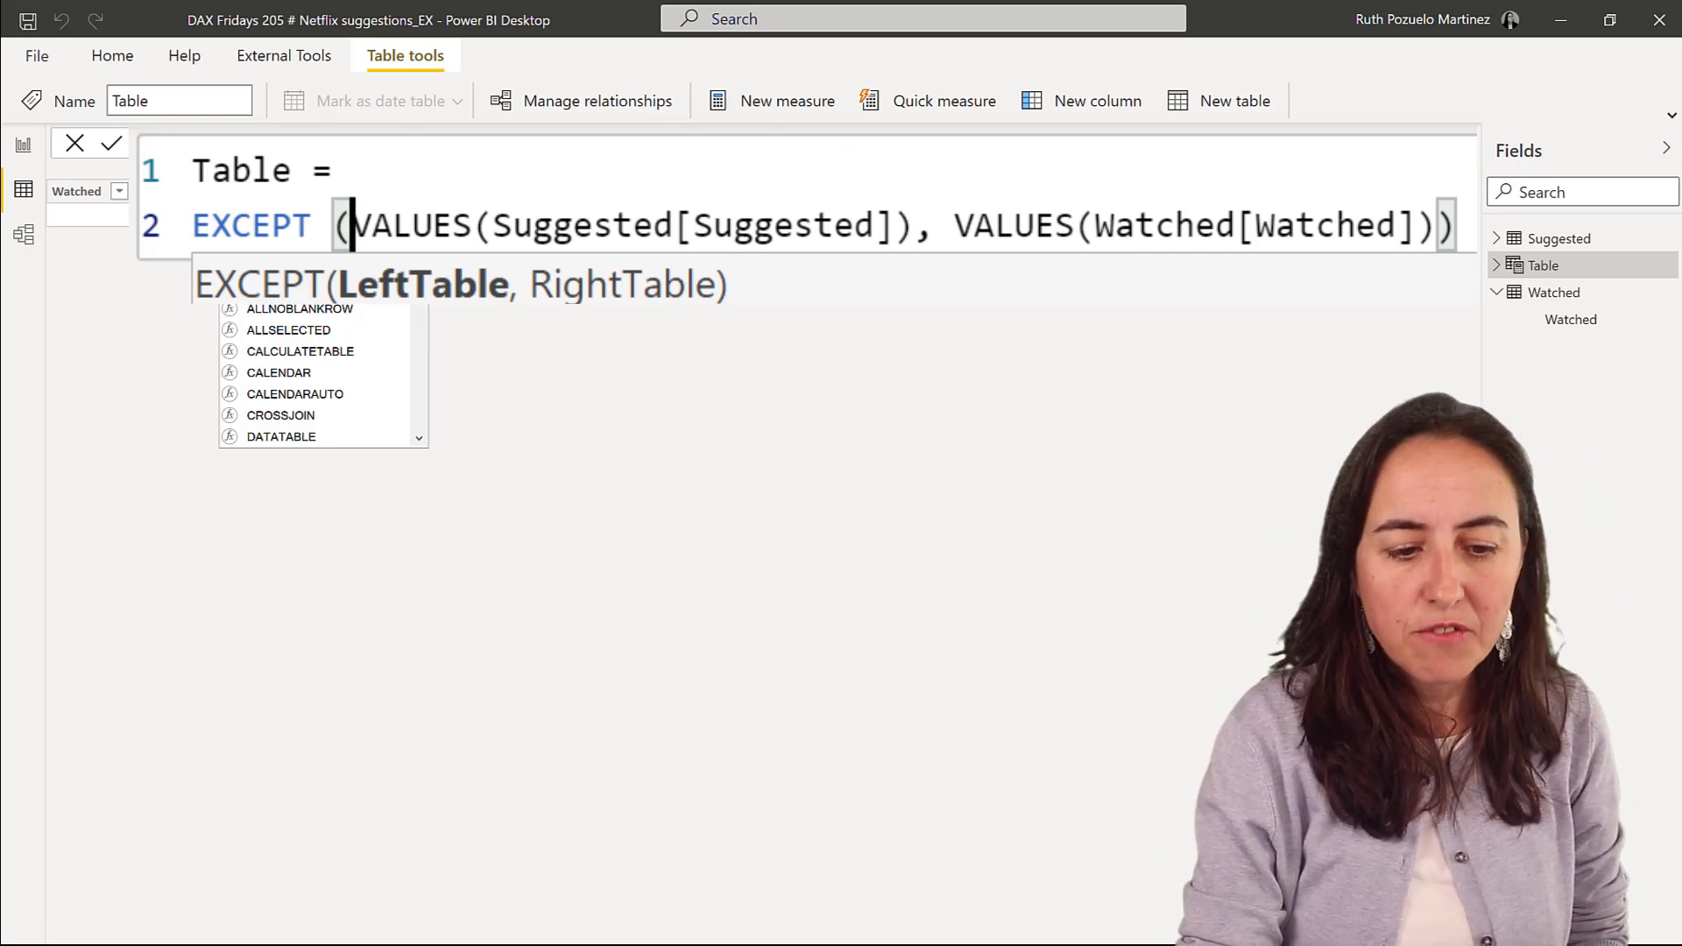
{"action": "left_click", "coordinate": [1456, 225]}
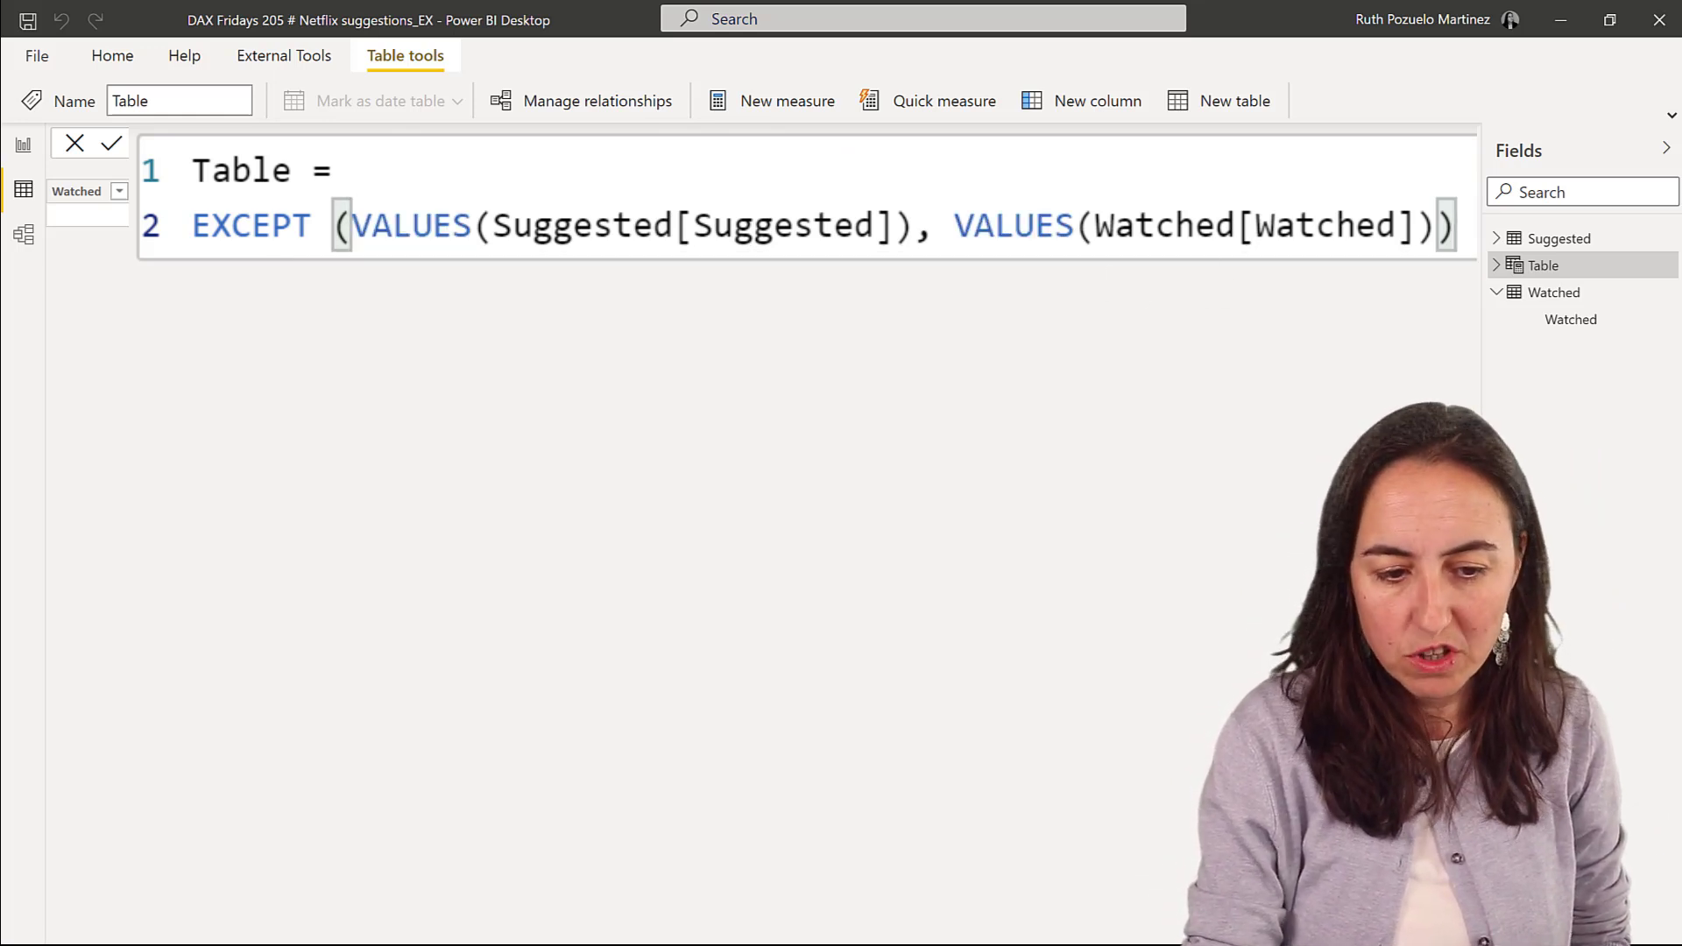
{"action": "key", "text": "Return"}
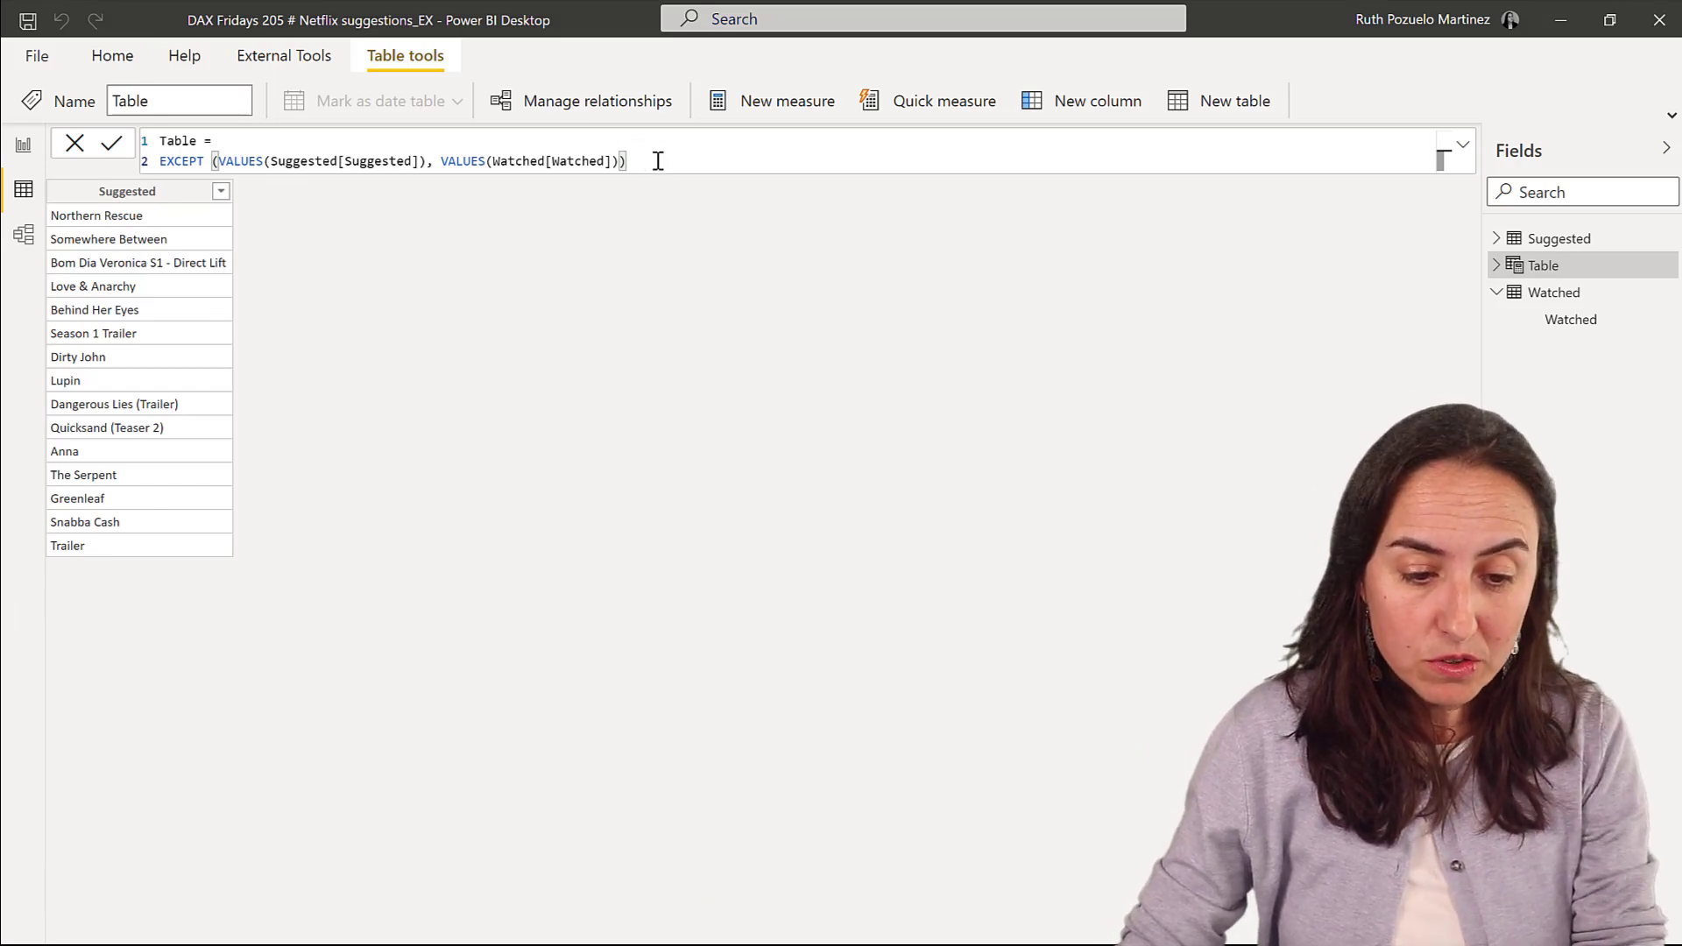
- Select the entire table formula in the formula bar
{"action": "left_click_drag", "start_coordinate": [657, 161], "coordinate": [149, 163]}
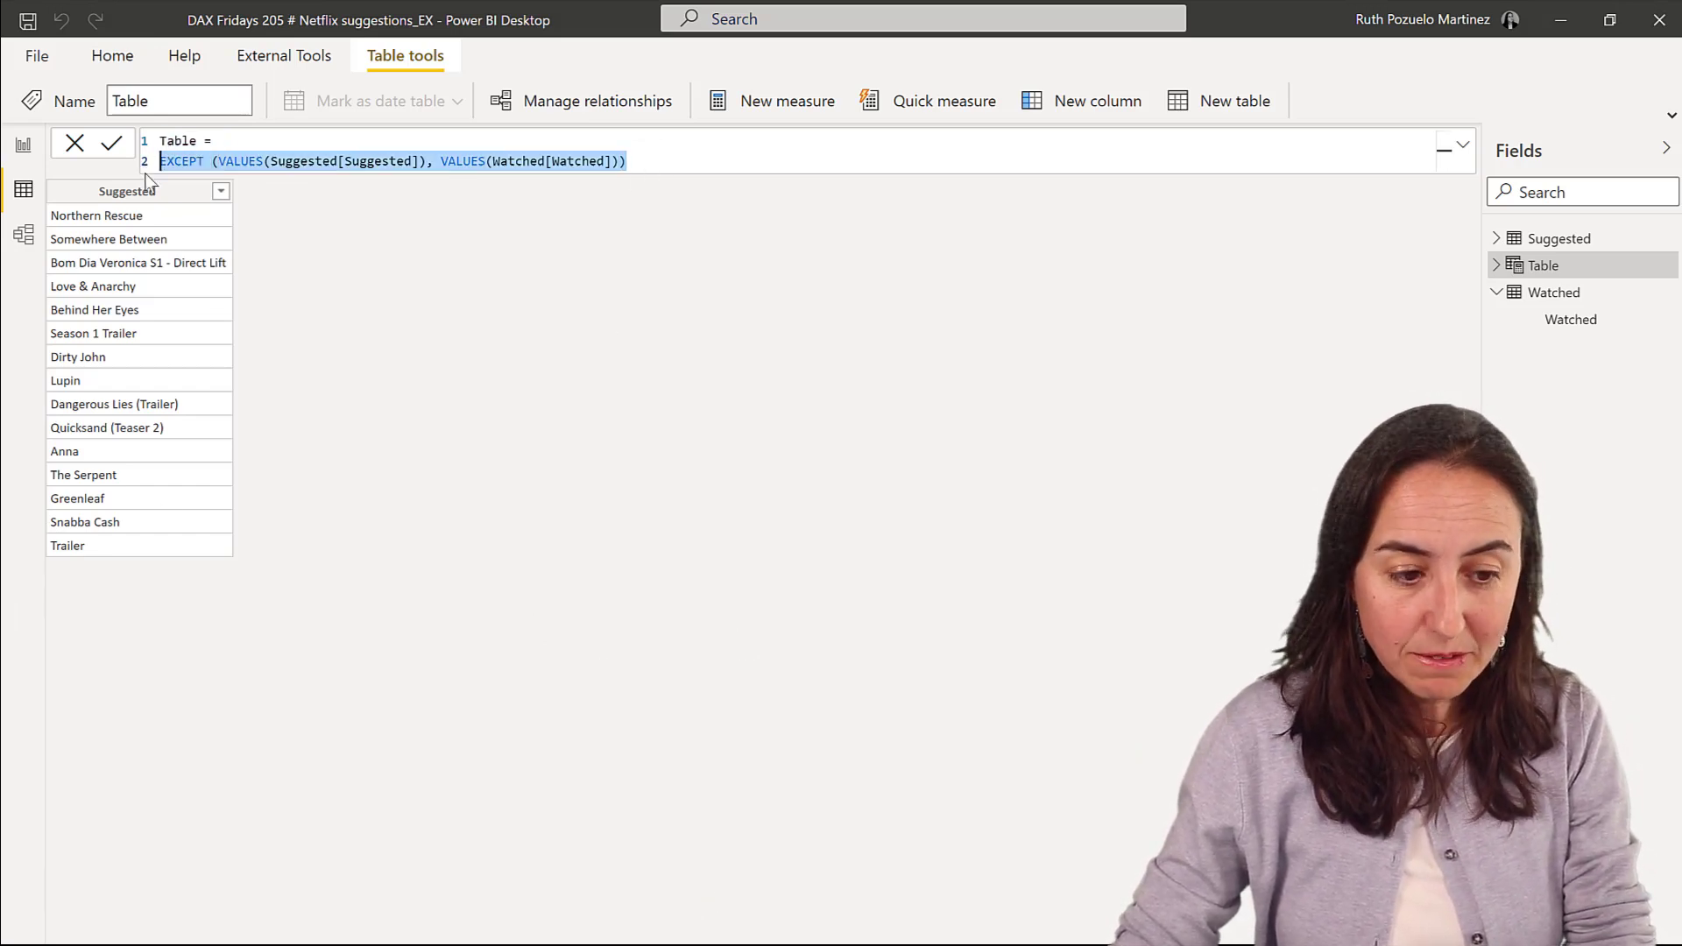
- Back in the report, add a new measure to Watched named Improved suggested alg
{"action": "left_click", "coordinate": [24, 146]}
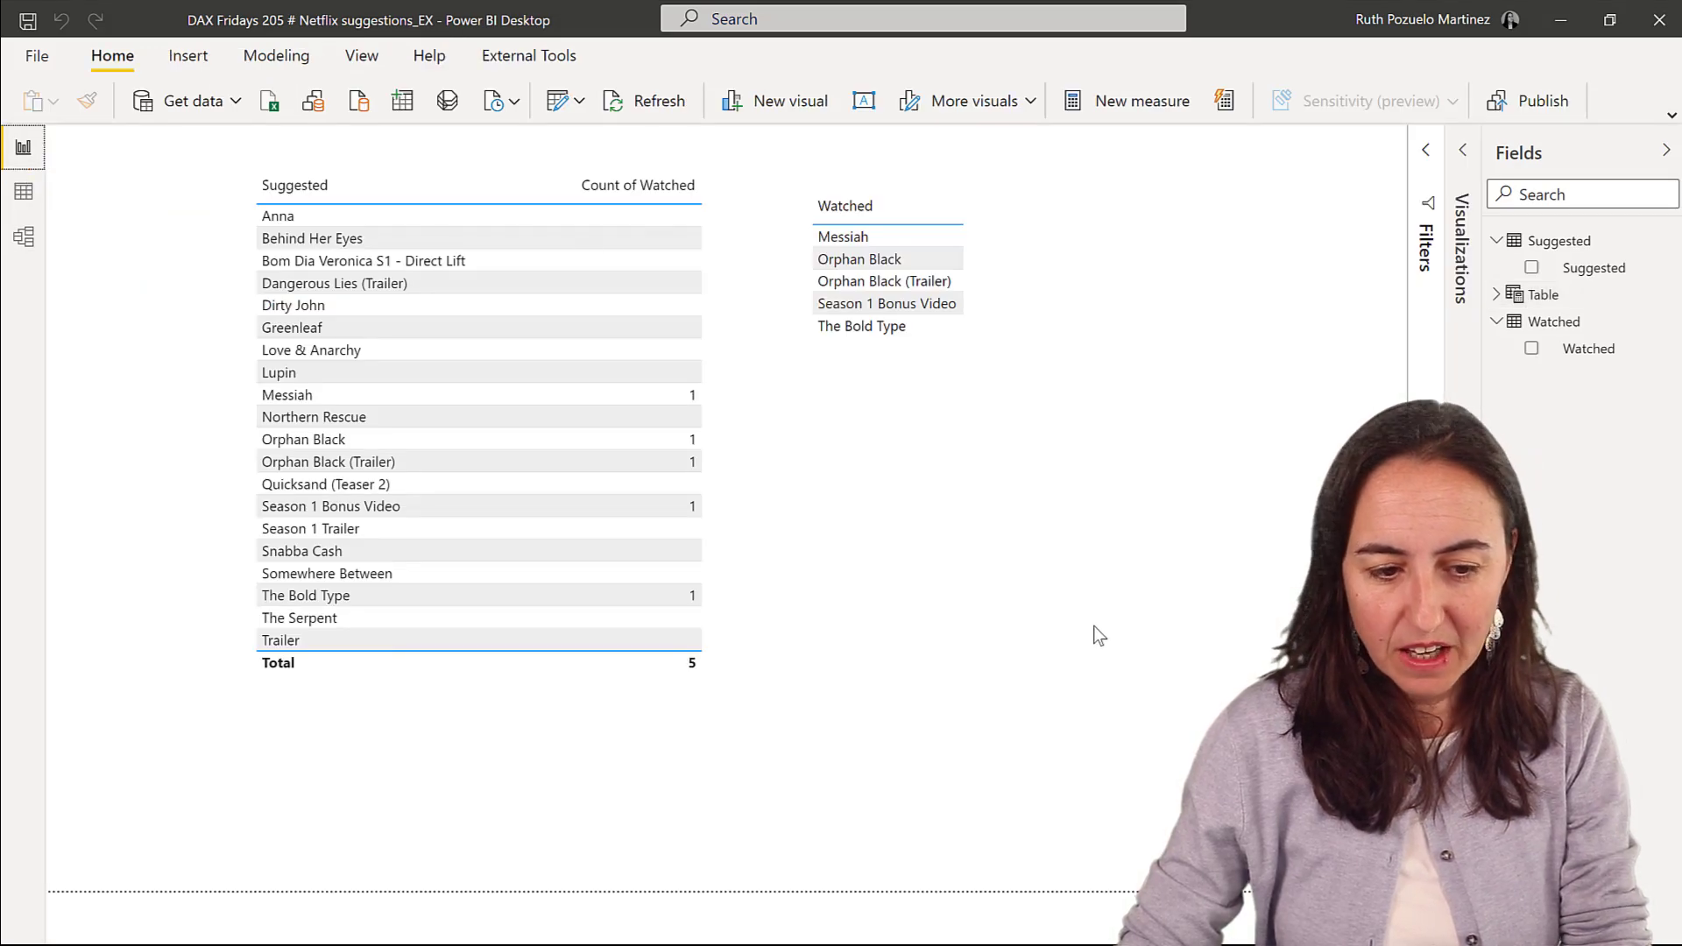
{"action": "right_click", "coordinate": [1559, 323]}
{"action": "left_click", "coordinate": [1455, 344]}
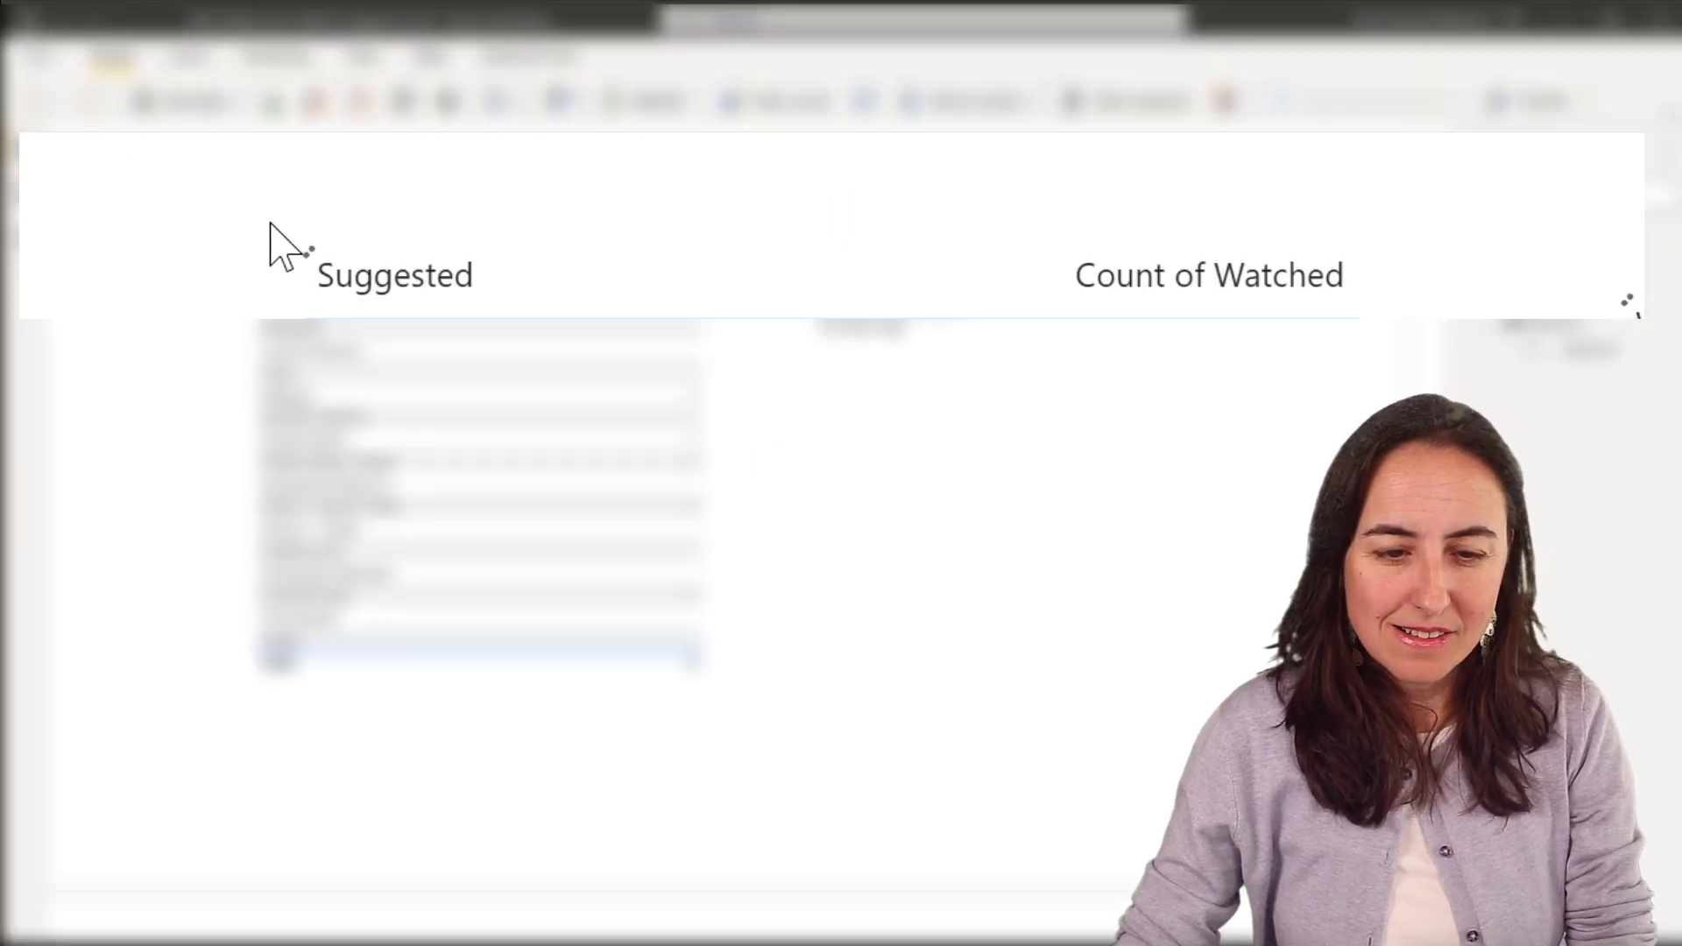
{"action": "type", "text": "Sugge"}
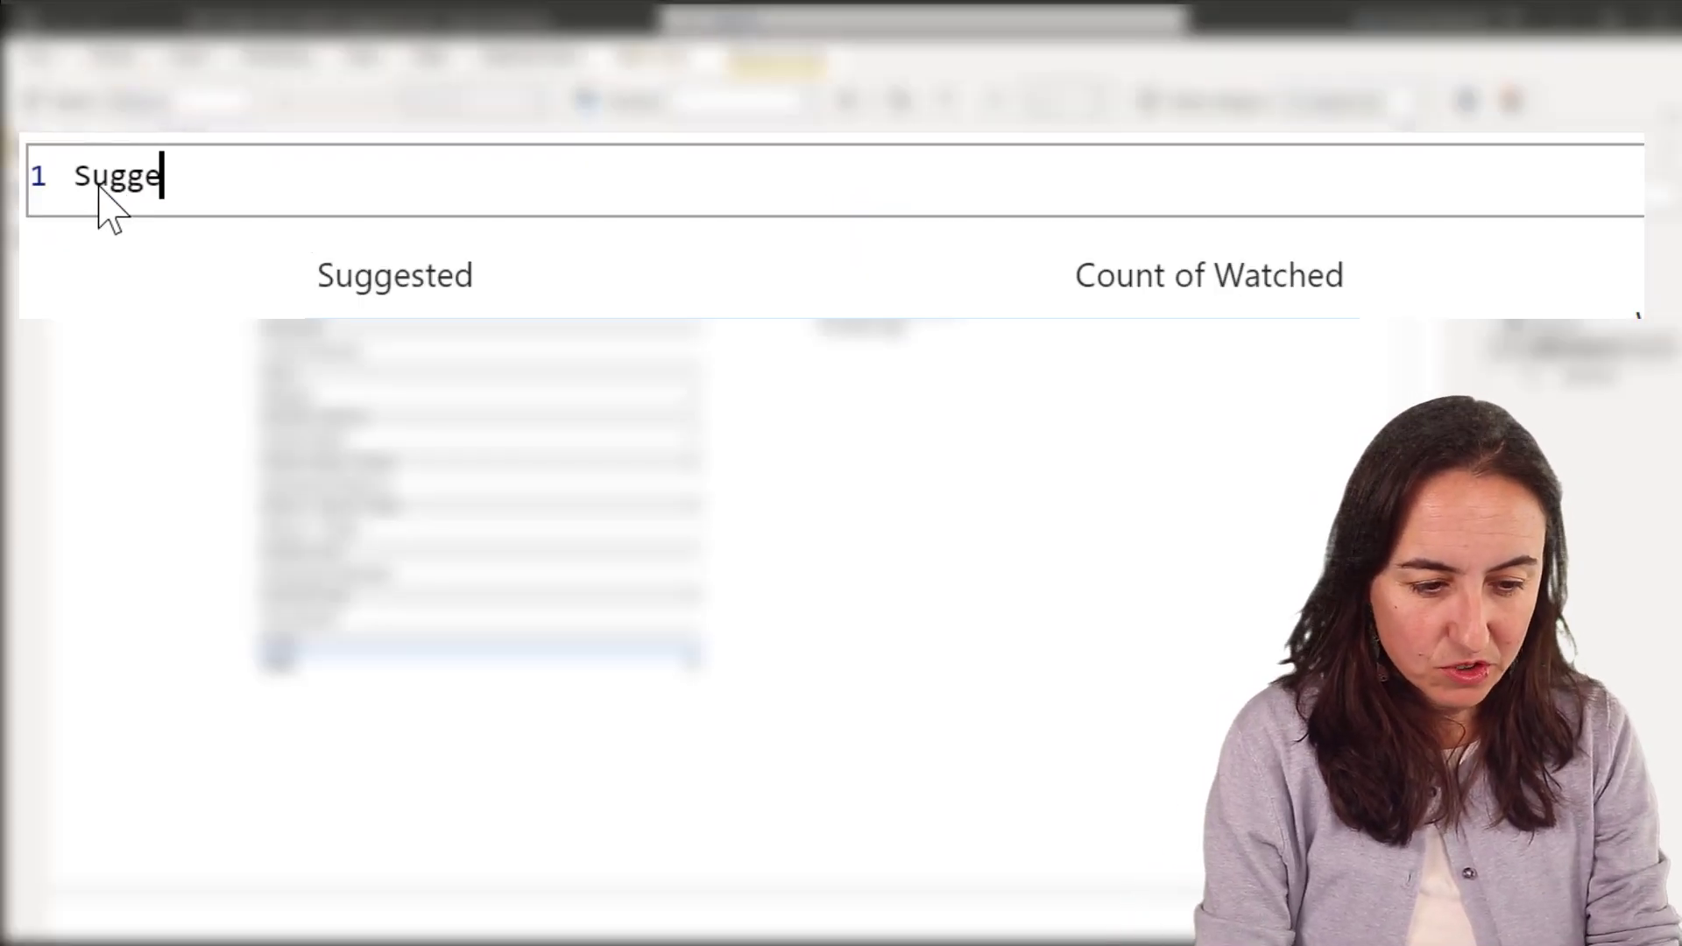
{"action": "type", "text": "ed"}
{"action": "key", "text": "BackSpace"}
{"action": "key", "text": "BackSpace"}
{"action": "key", "text": "BackSpace"}
{"action": "key", "text": "BackSpace"}
{"action": "key", "text": "BackSpace"}
{"action": "key", "text": "BackSpace"}
{"action": "key", "text": "BackSpace"}
{"action": "key", "text": "BackSpace"}
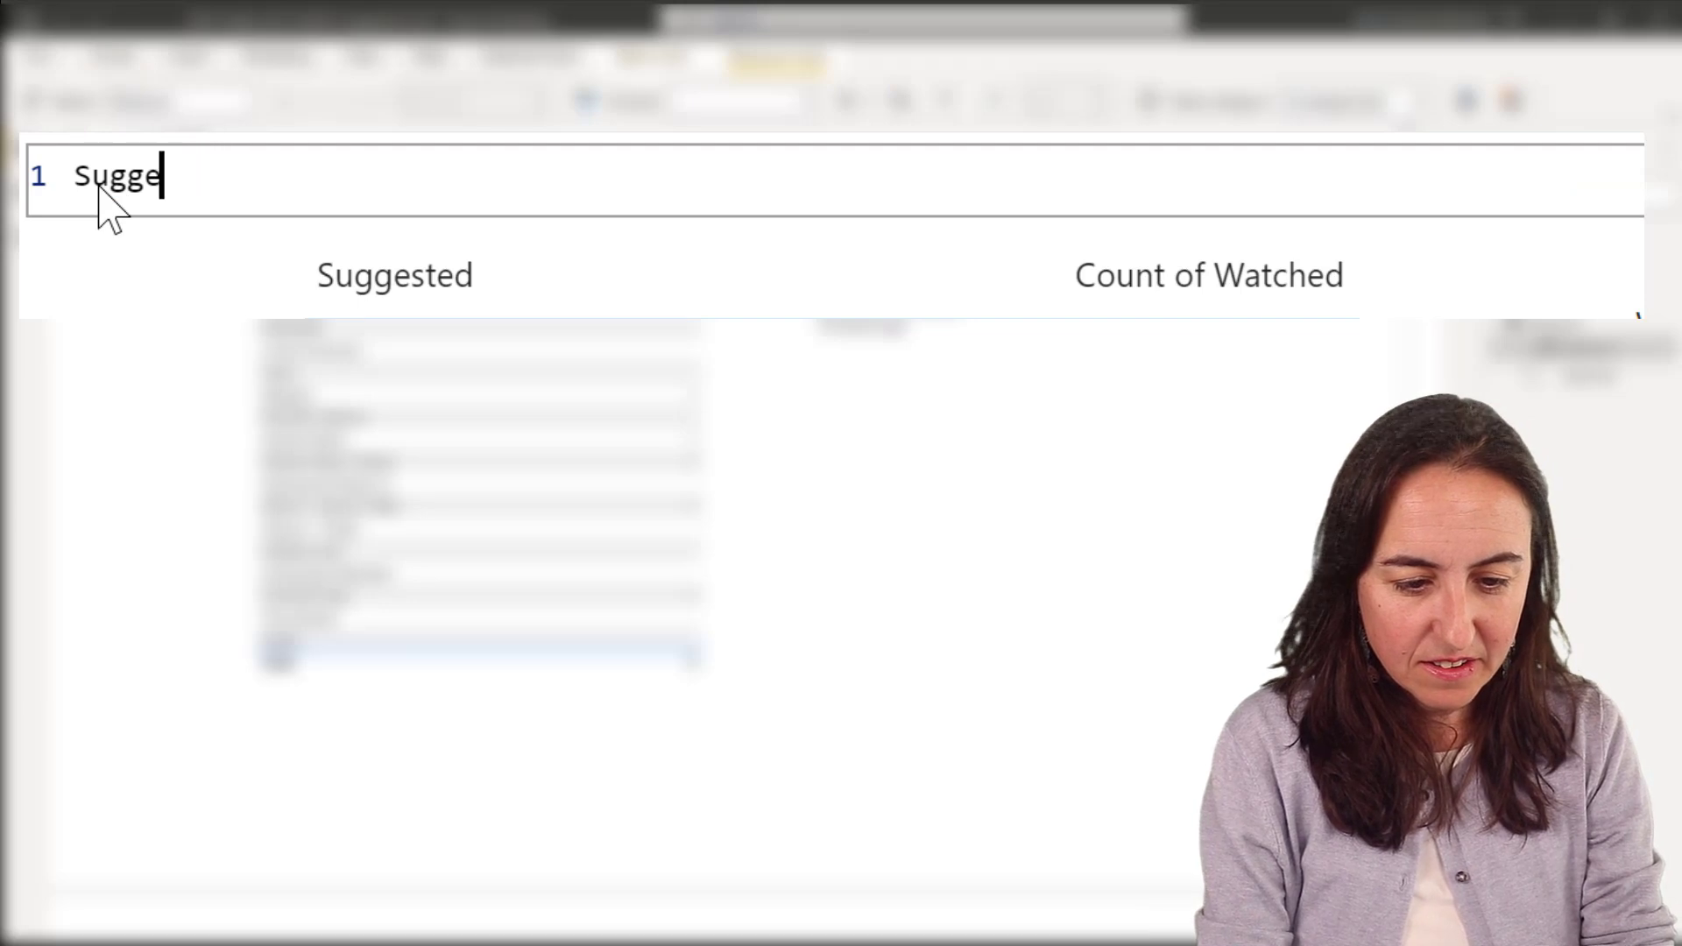
{"action": "type", "text": "Impro"}
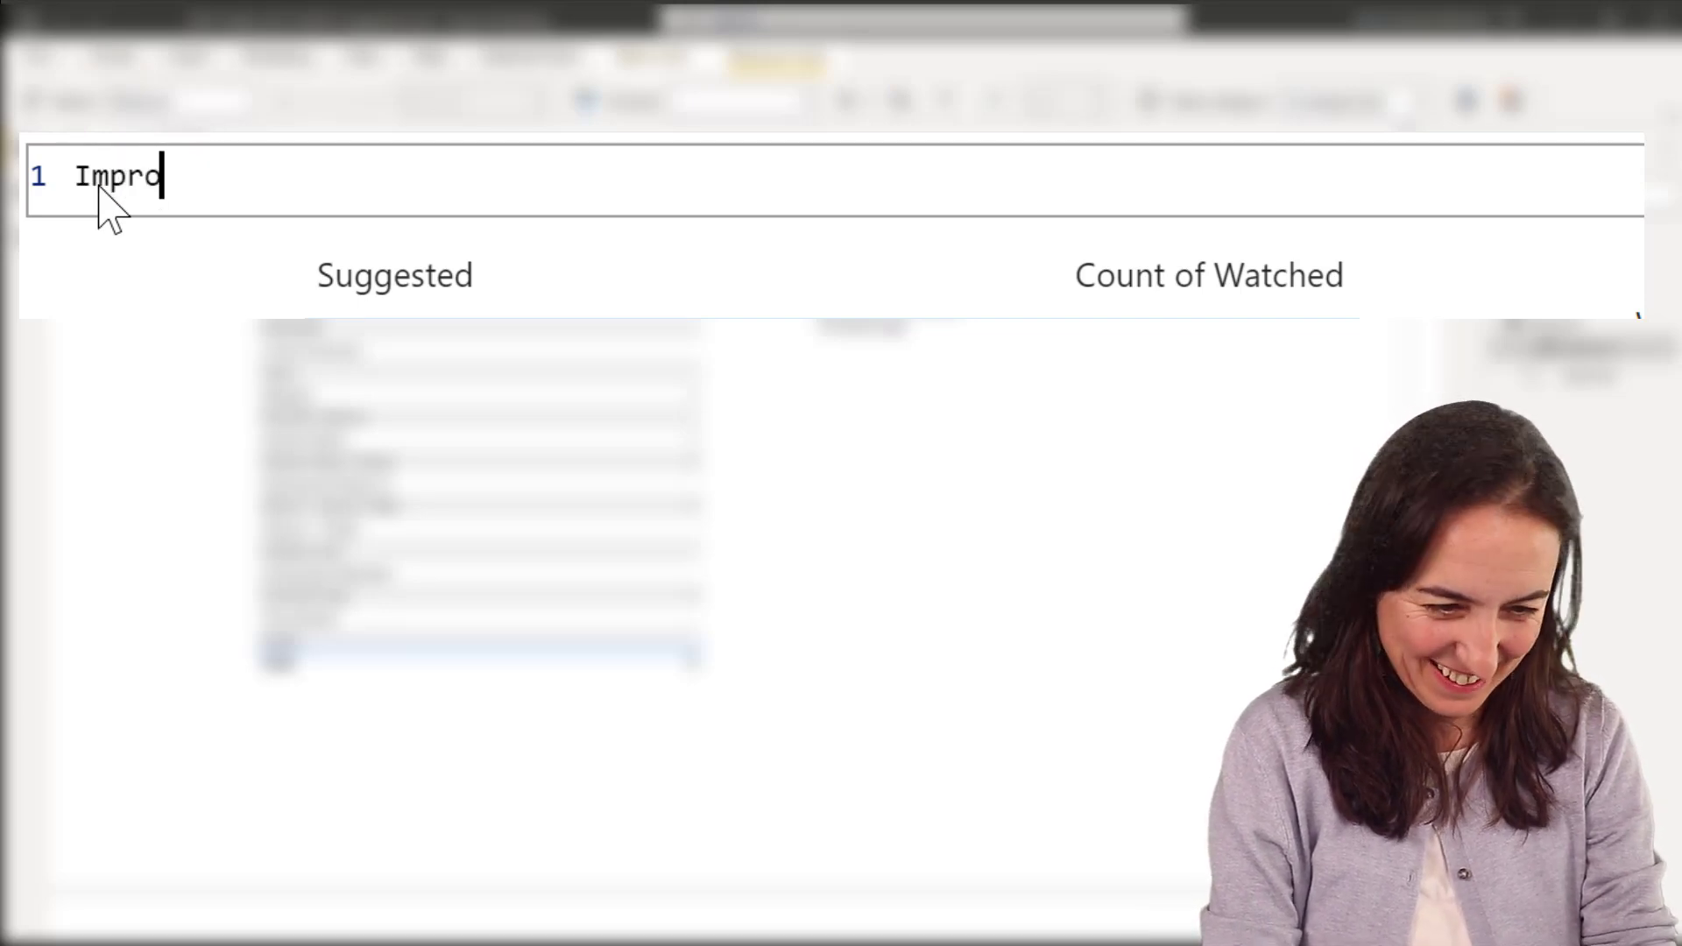
{"action": "type", "text": "ved sugges"}
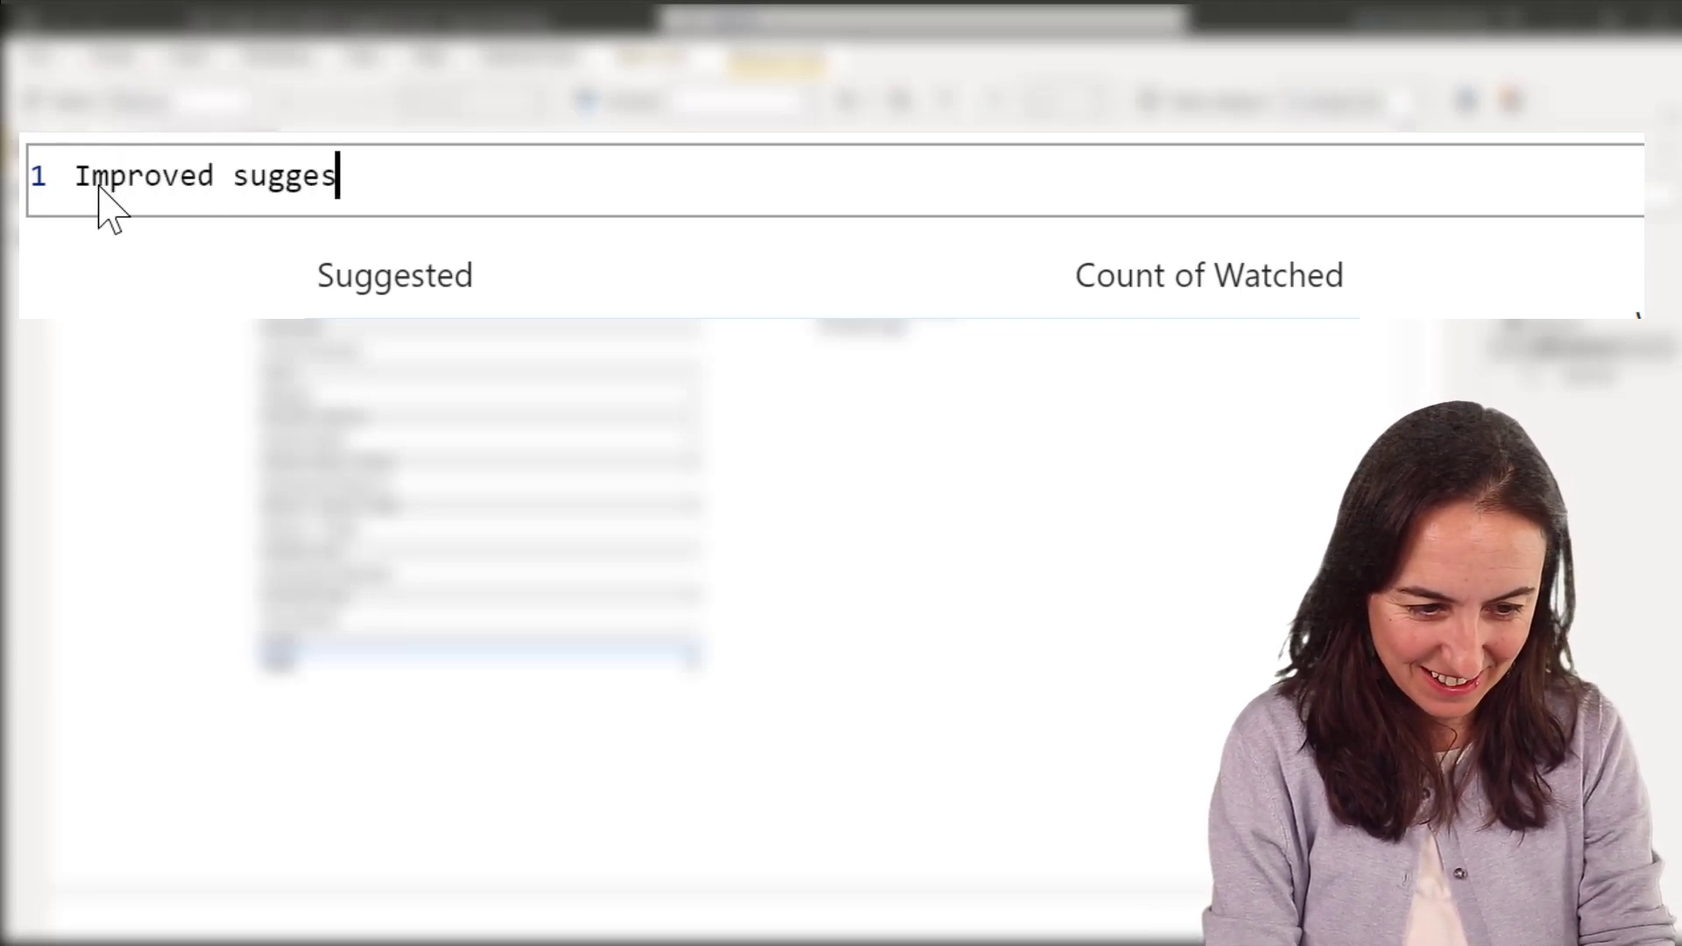
{"action": "type", "text": "ted alg"}
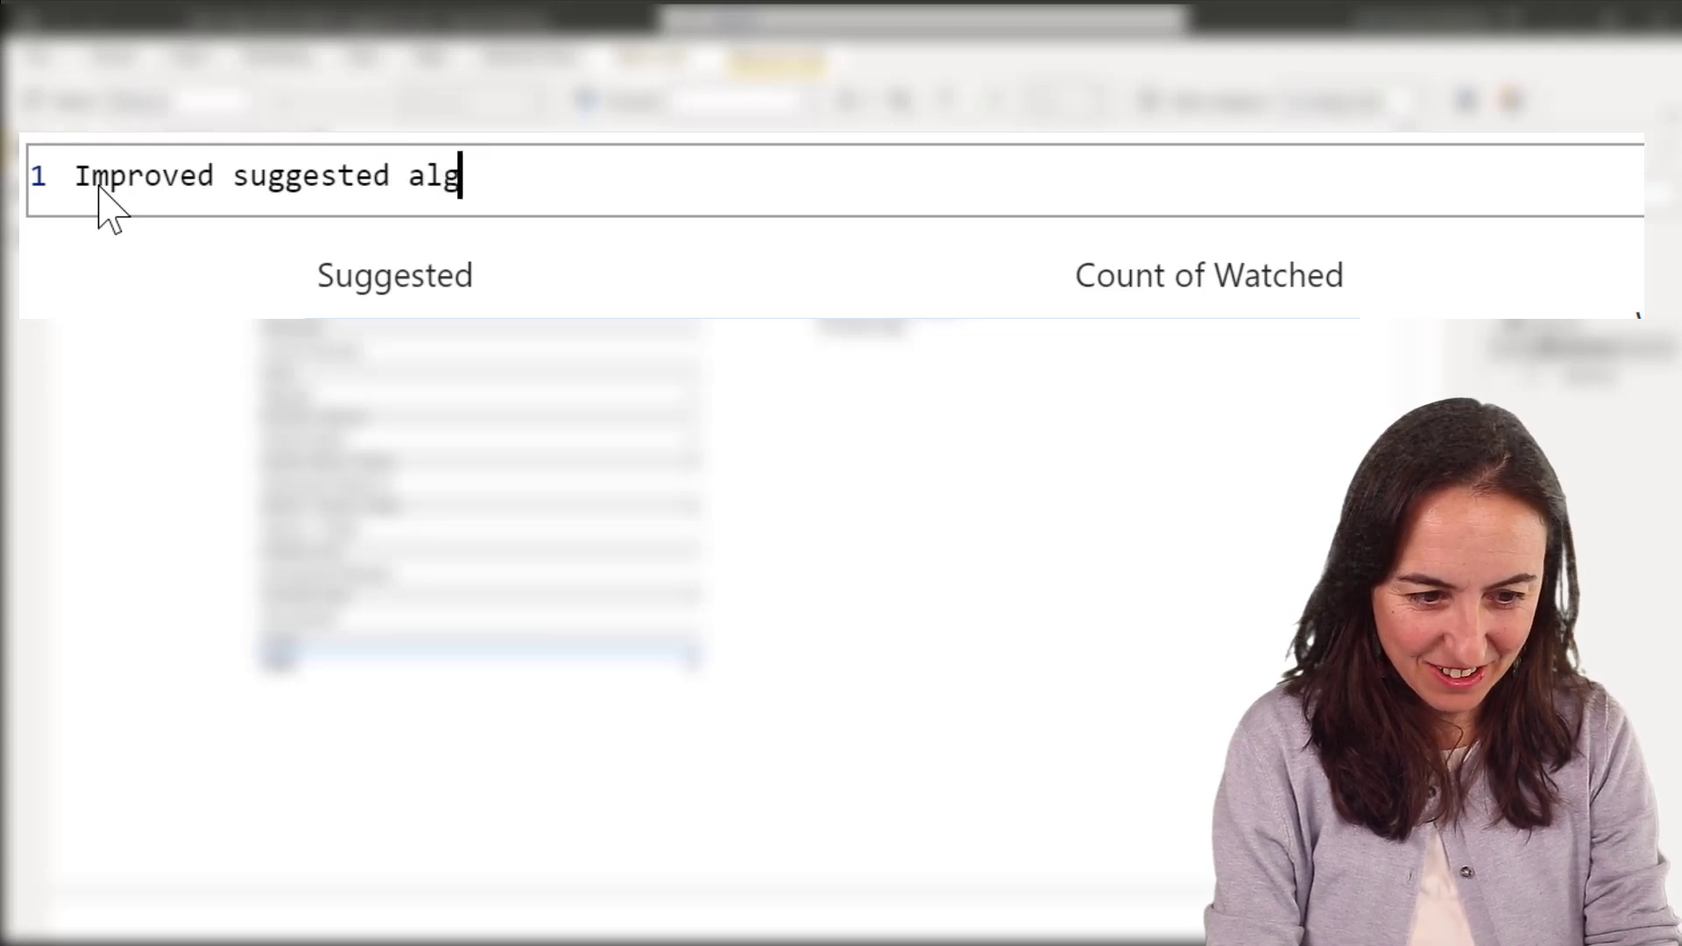
{"action": "type", "text": "="}
- Write its formula as COUNTX over the pasted EXCEPT expression, counting Suggested[Suggested]
{"action": "key", "text": "shift+Return"}
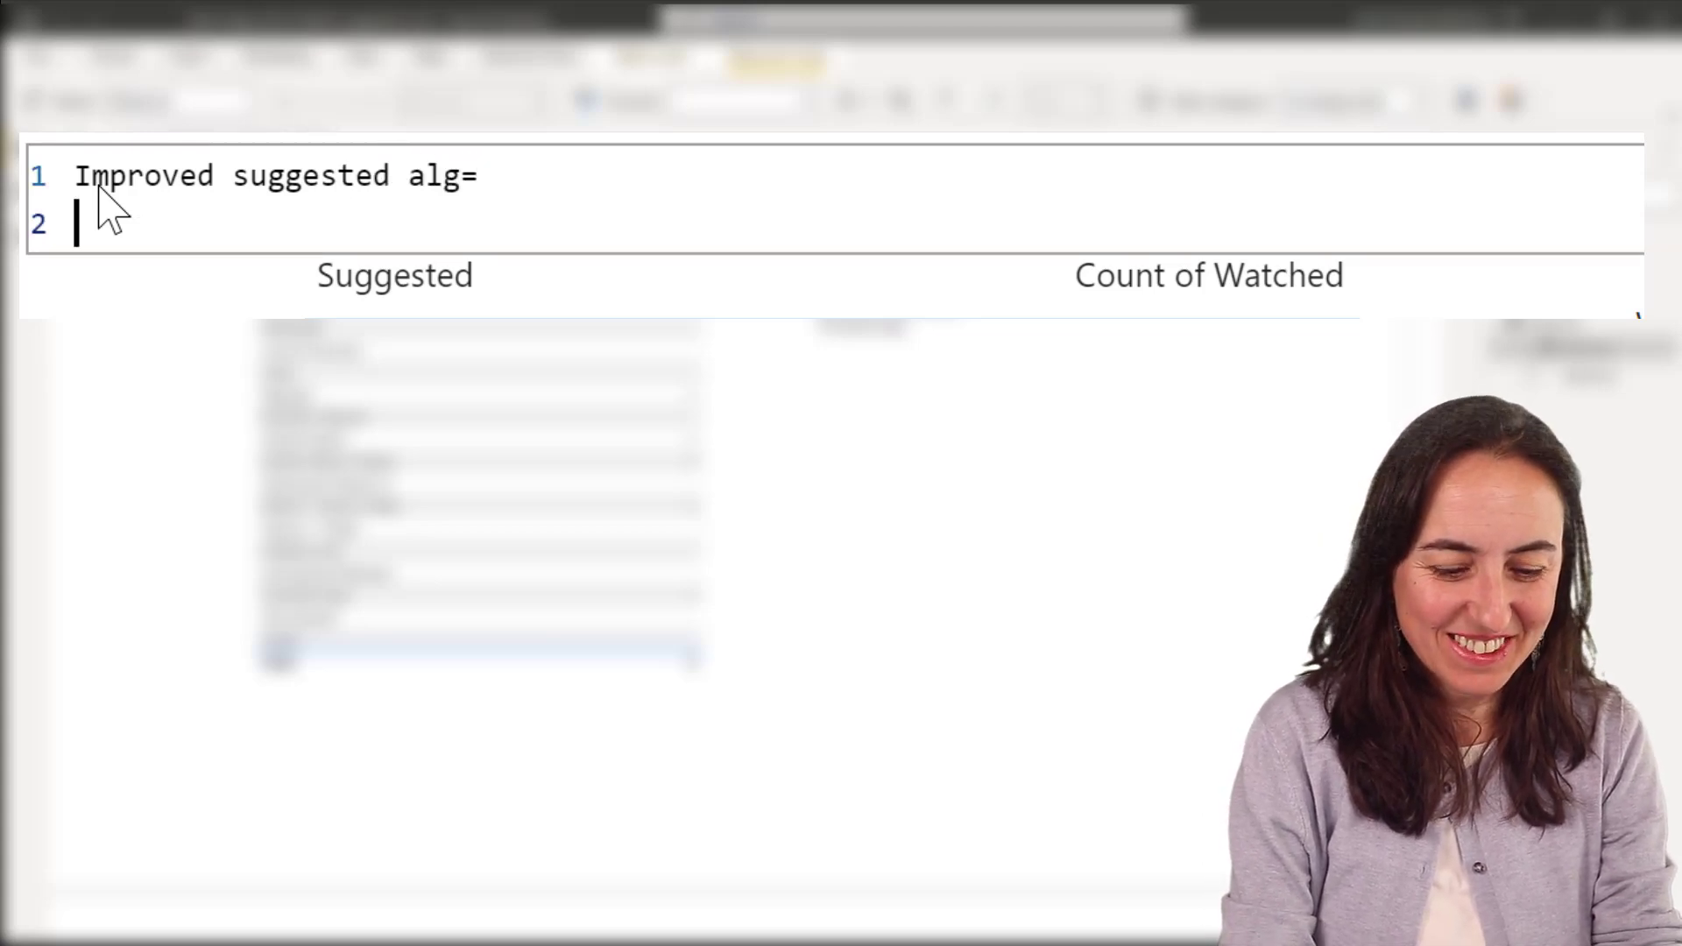
{"action": "type", "text": "Ca"}
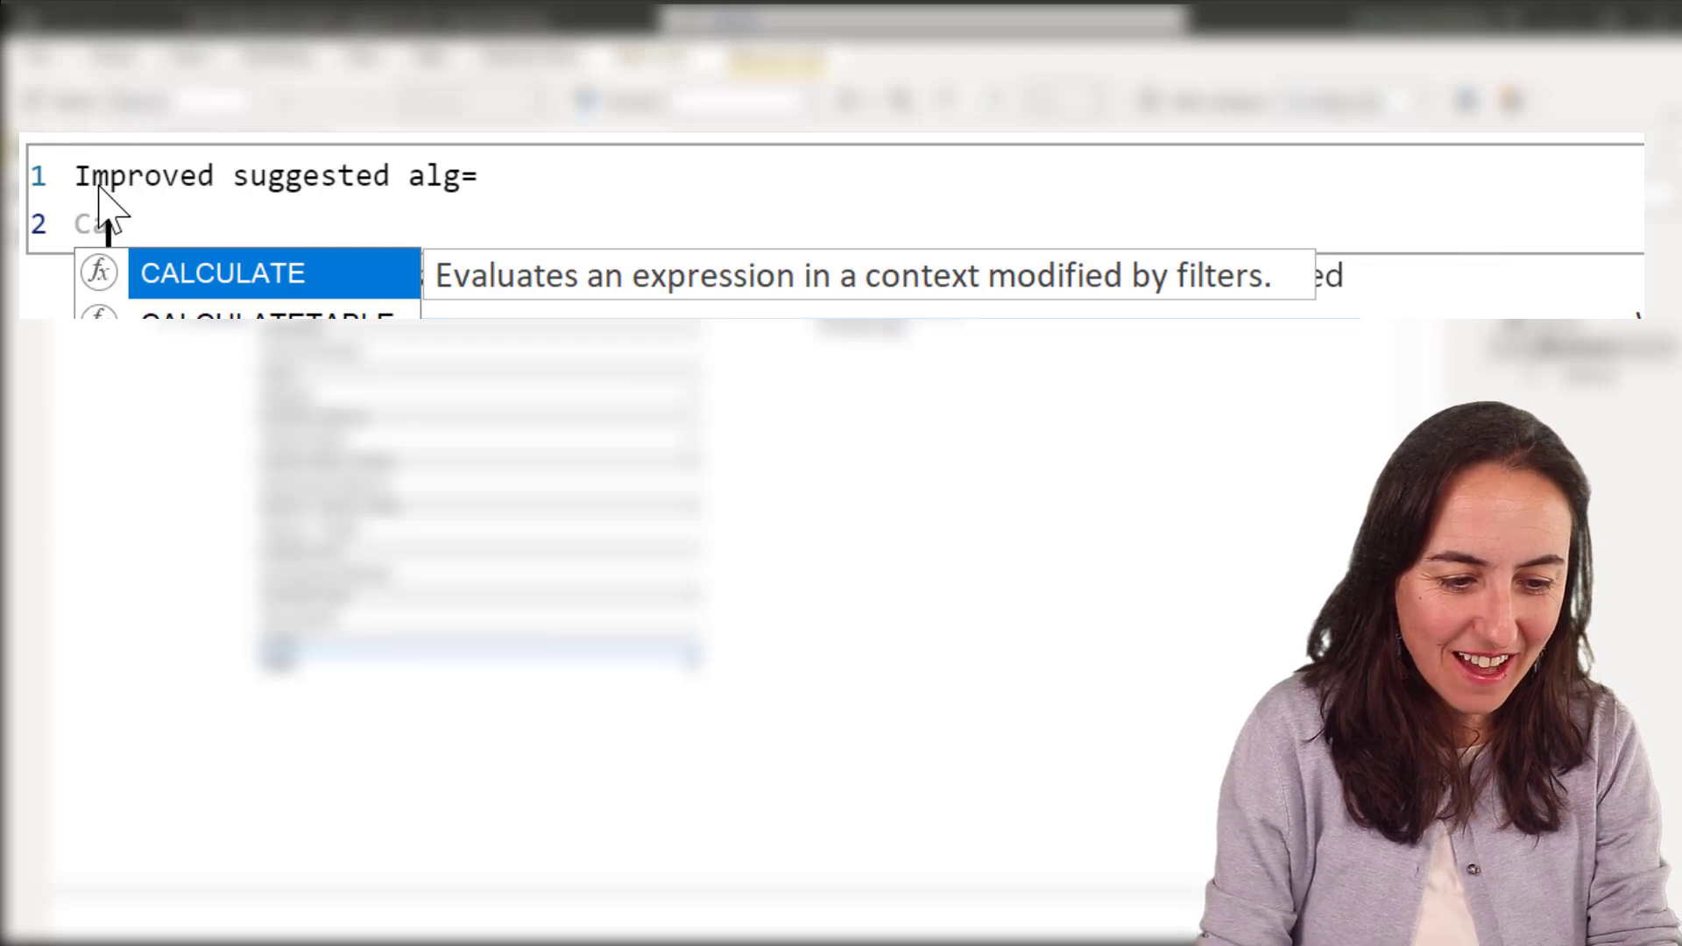
{"action": "key", "text": "BackSpace"}
{"action": "type", "text": "ountax("}
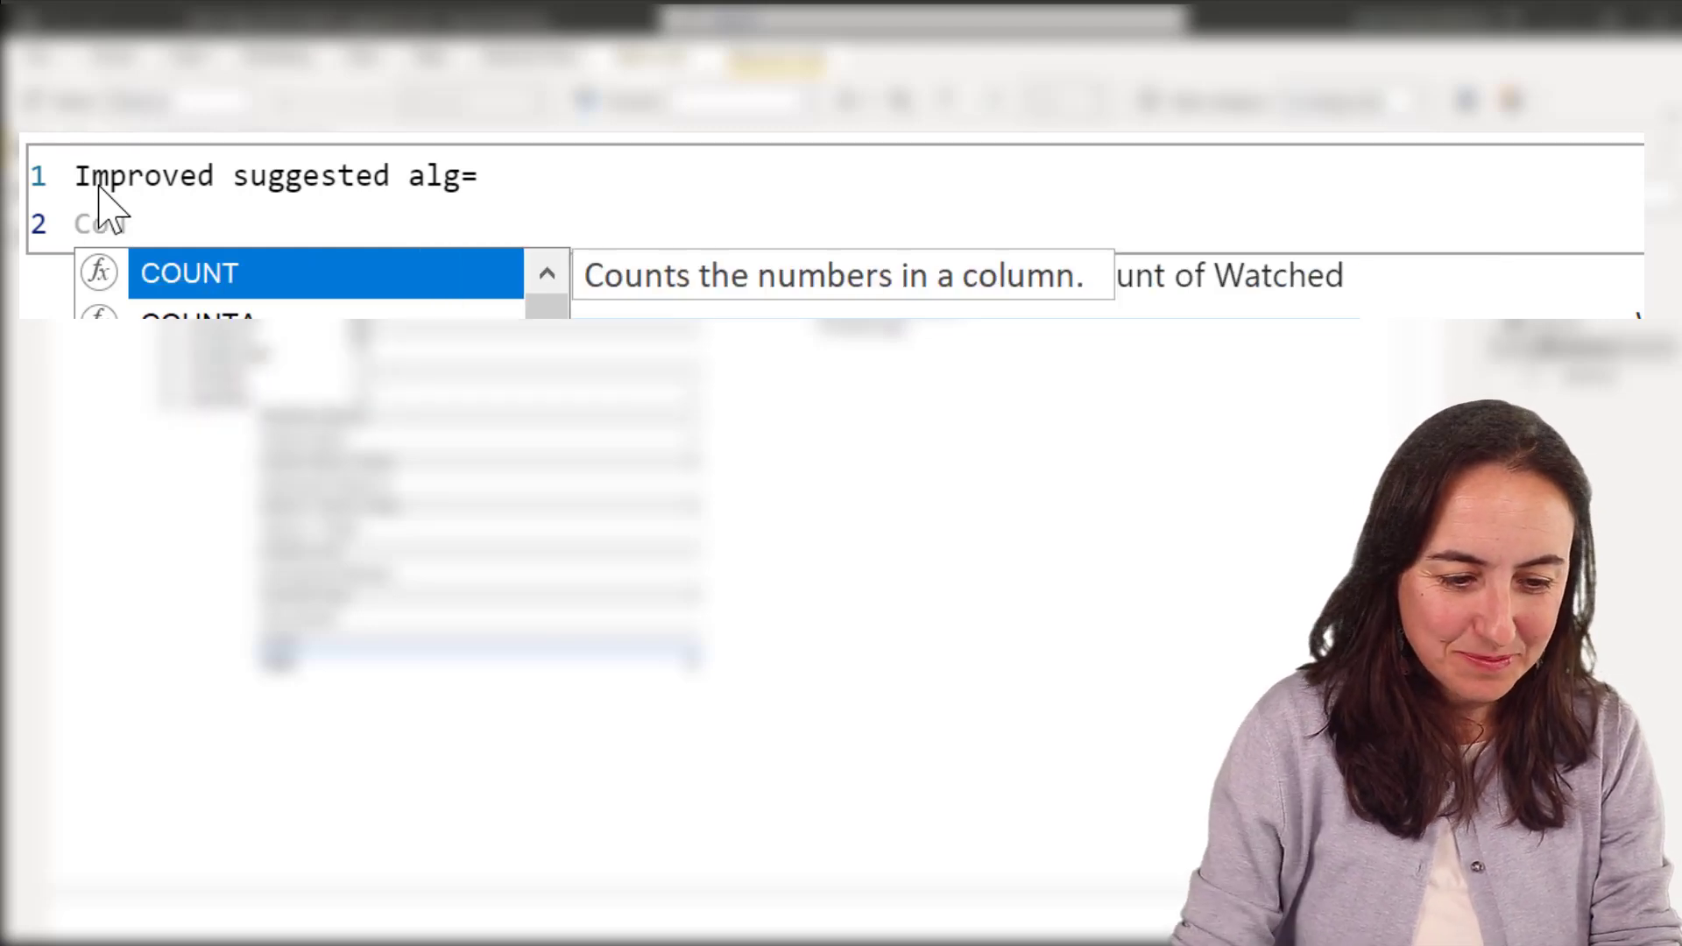
{"action": "key", "text": "shift+Return"}
{"action": "type", "text": "EXCEPT (VALUES(Suggested[Suggested]), VALUES(Watched[Watched]))"}
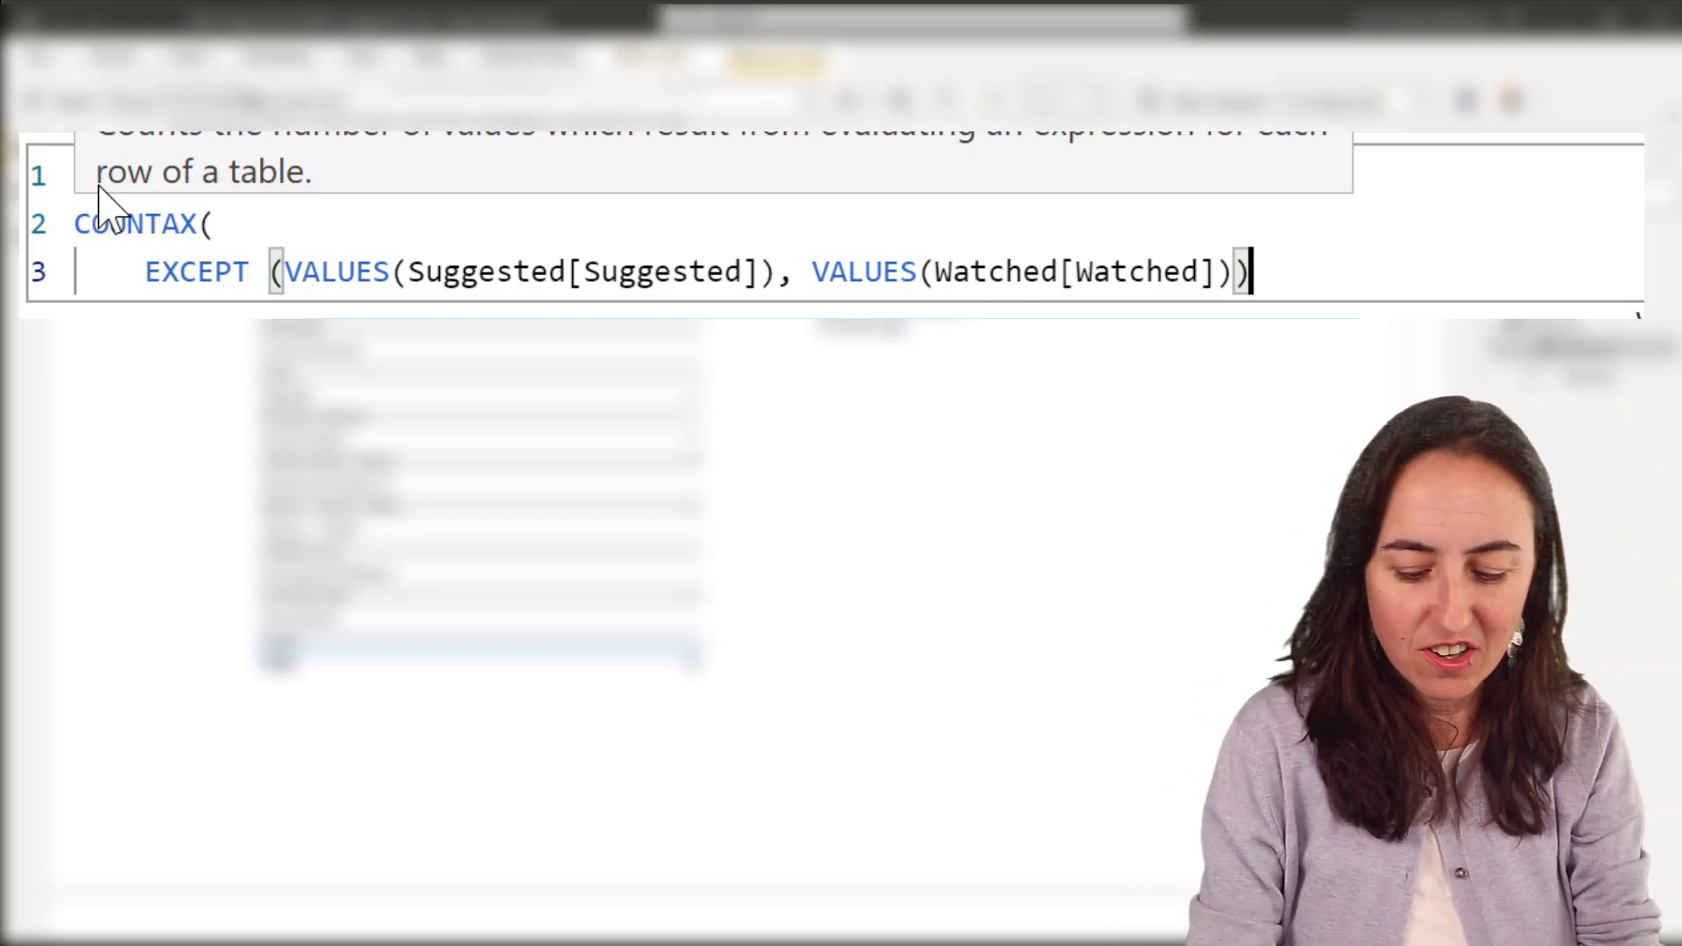
{"action": "type", "text": ", "}
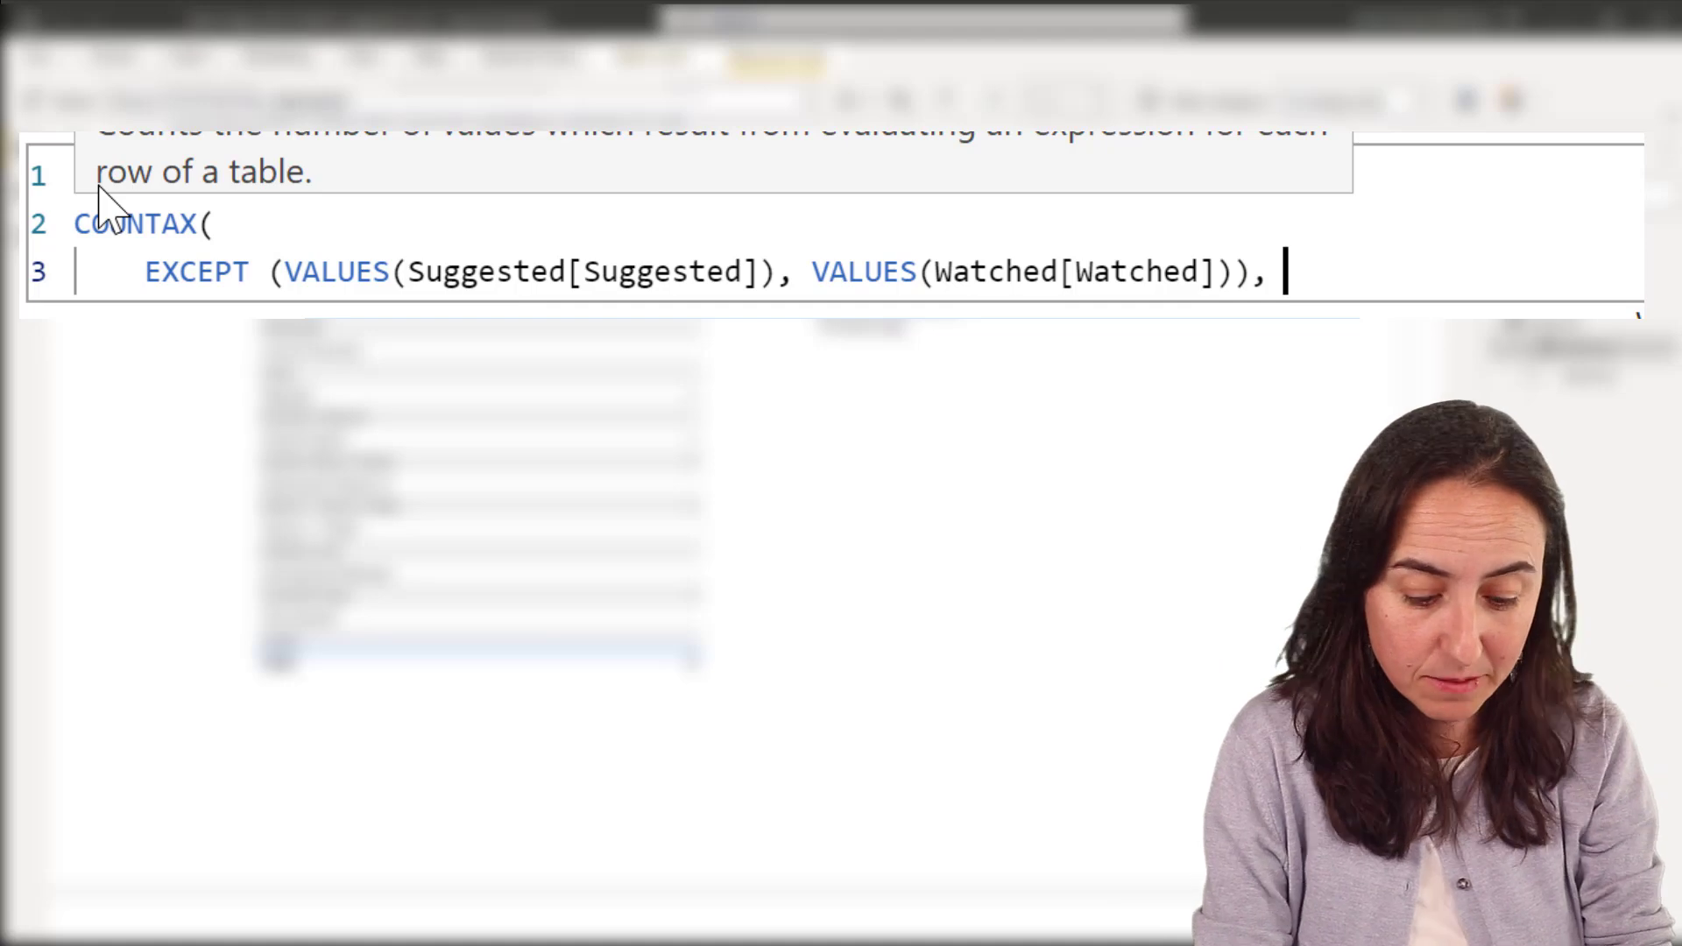
{"action": "type", "text": "su"}
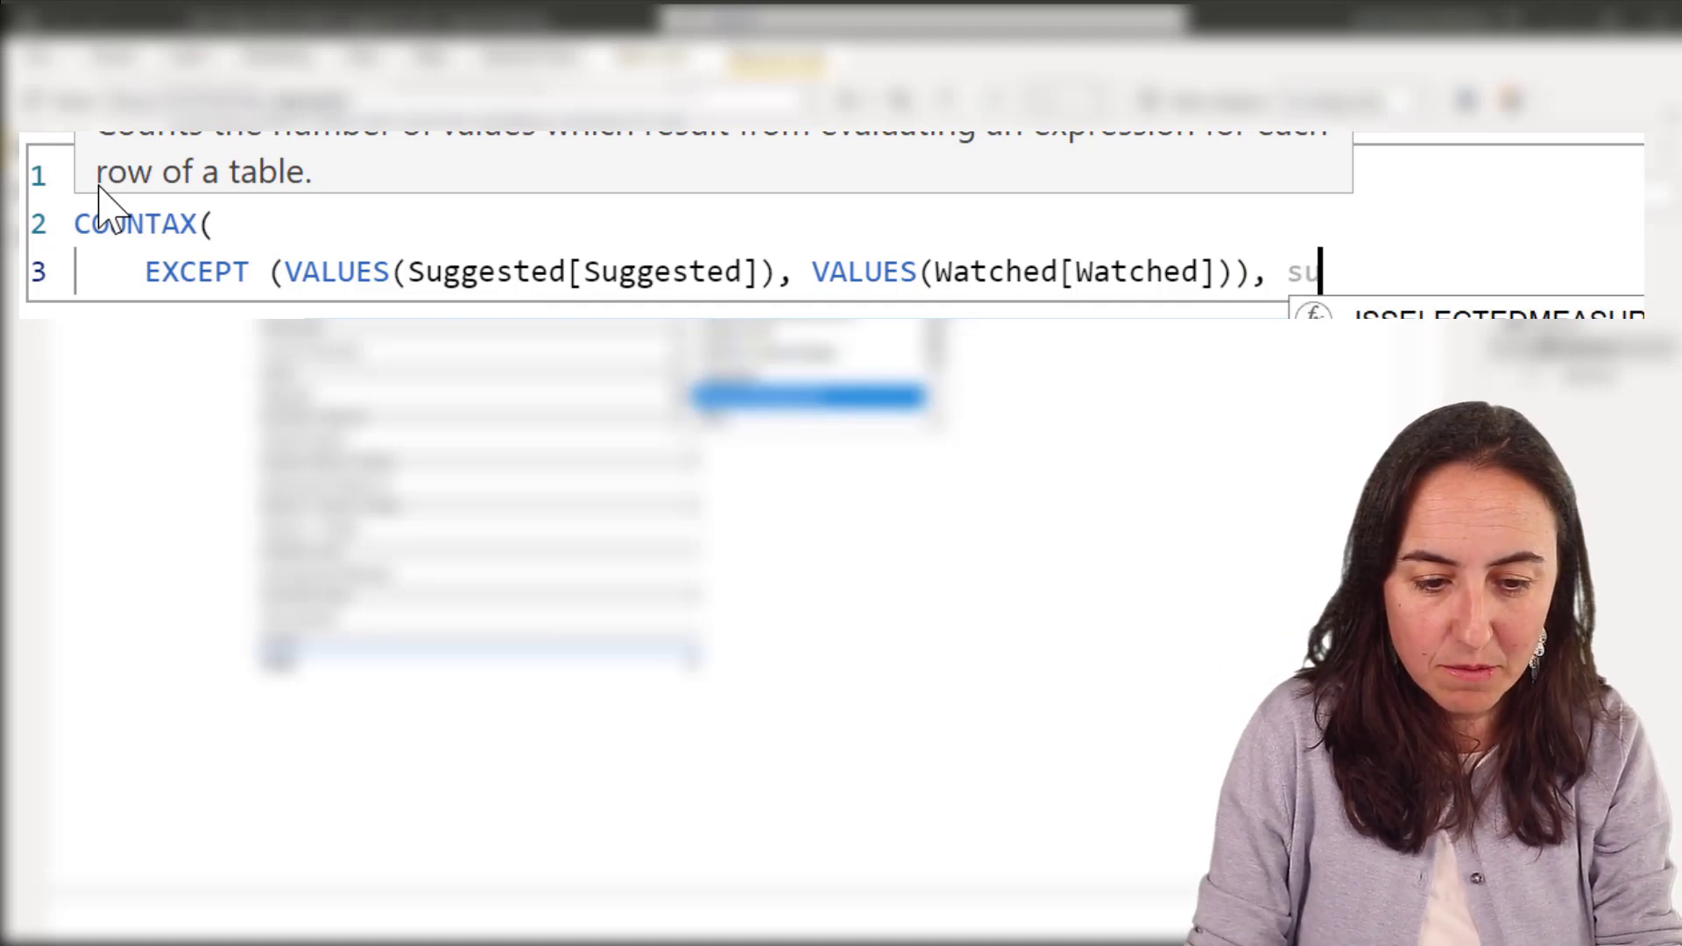
{"action": "key", "text": "Tab"}
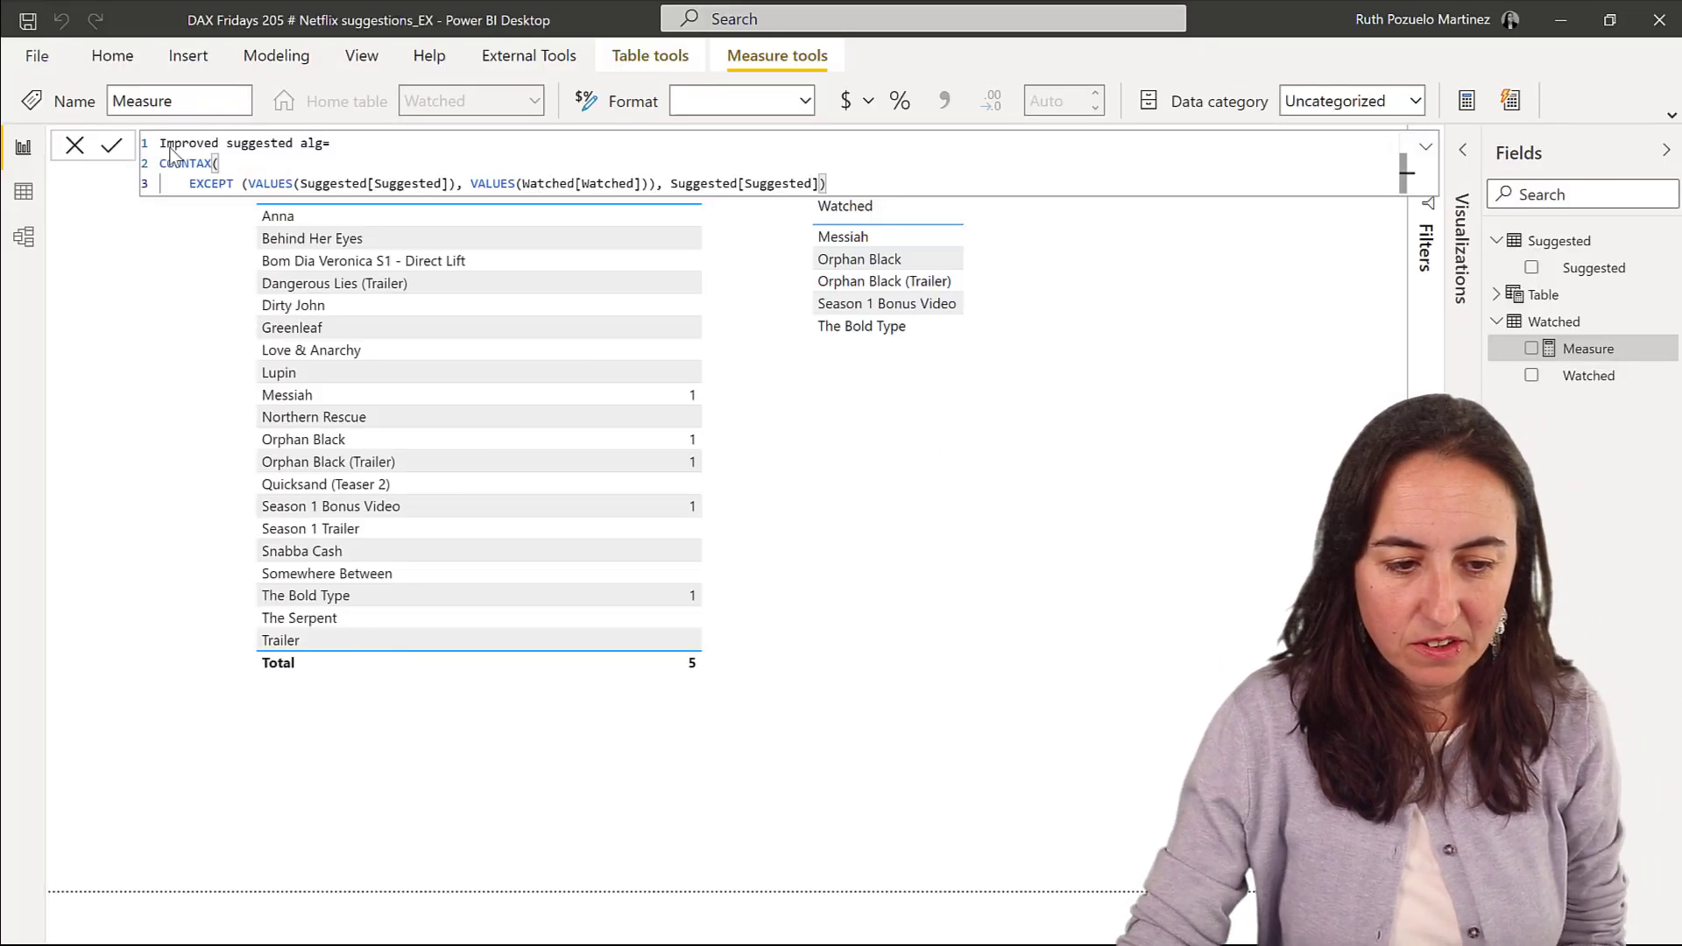
- Commit the measure, then place a resized table of Suggested titles with Improved suggested alg, totalling 15
{"action": "key", "text": "Return"}
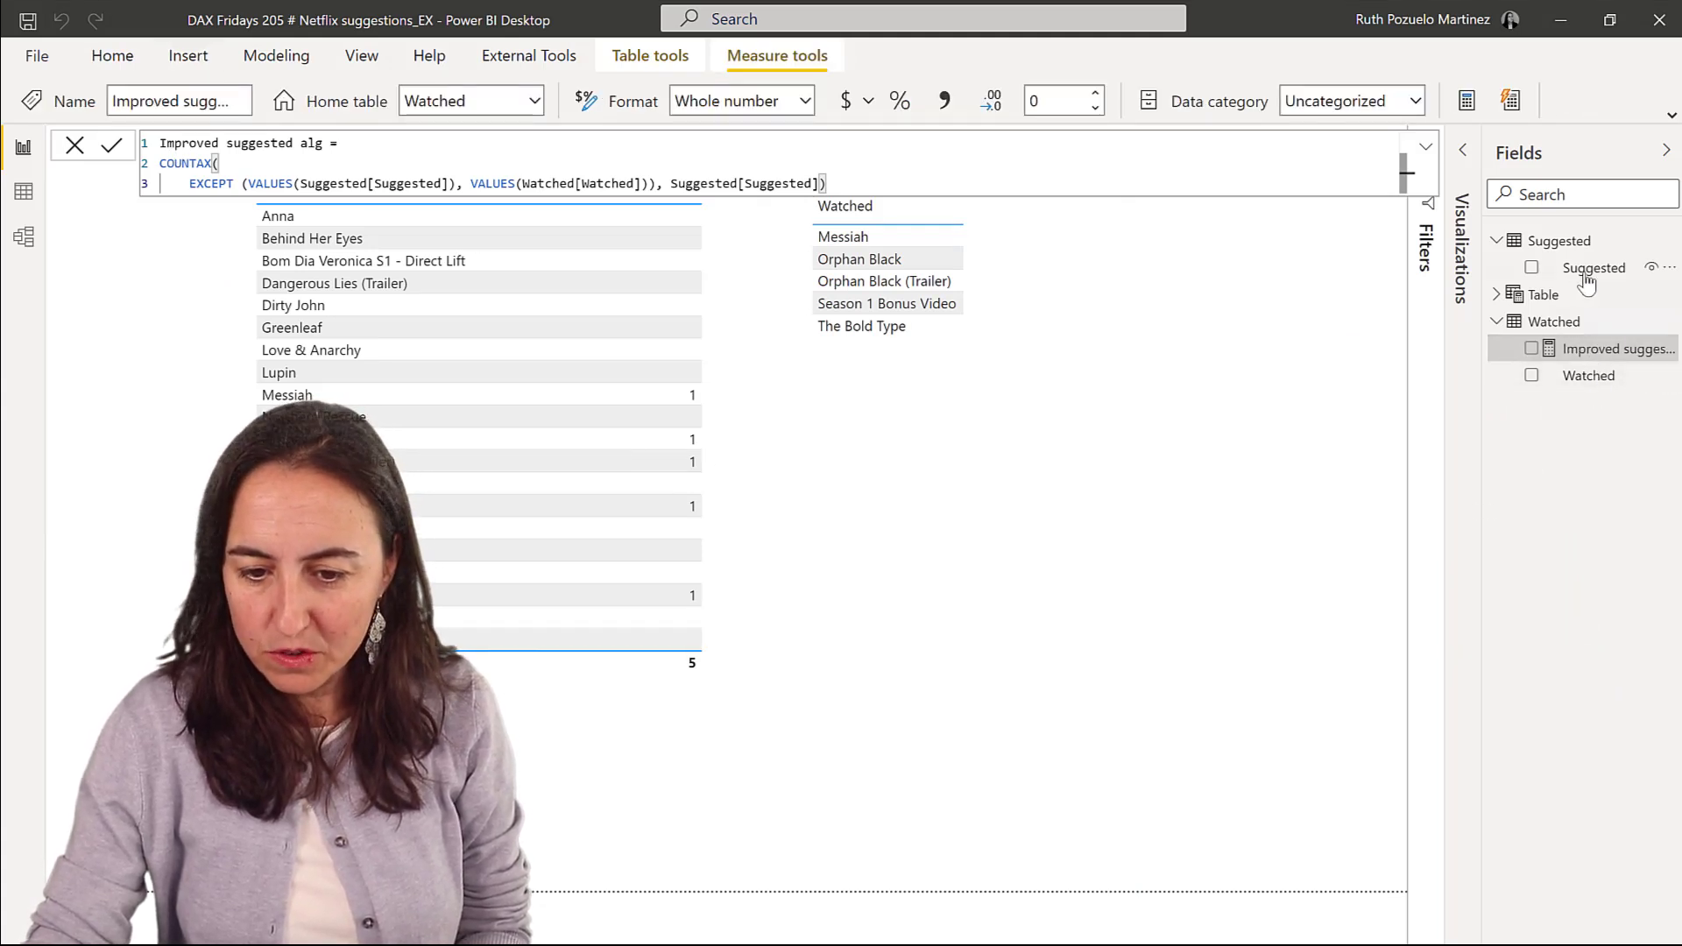
{"action": "left_click_drag", "start_coordinate": [1097, 520], "coordinate": [1009, 582]}
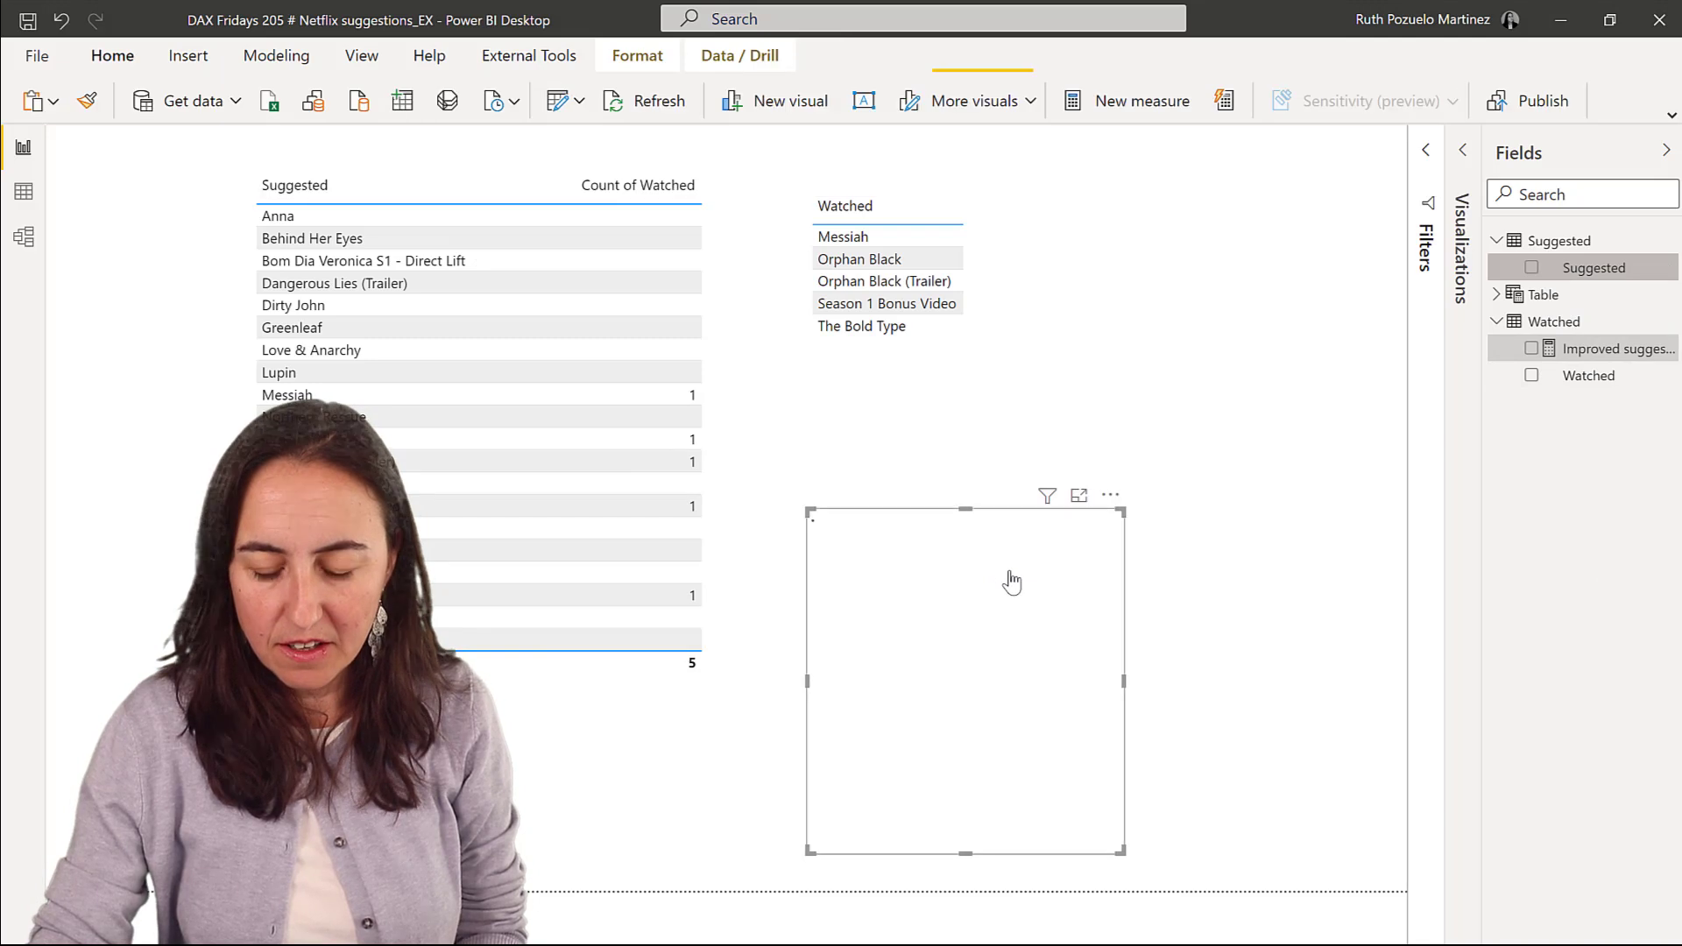
{"action": "left_click_drag", "start_coordinate": [1055, 665], "coordinate": [1142, 578]}
{"action": "left_click_drag", "start_coordinate": [1125, 750], "coordinate": [1247, 859]}
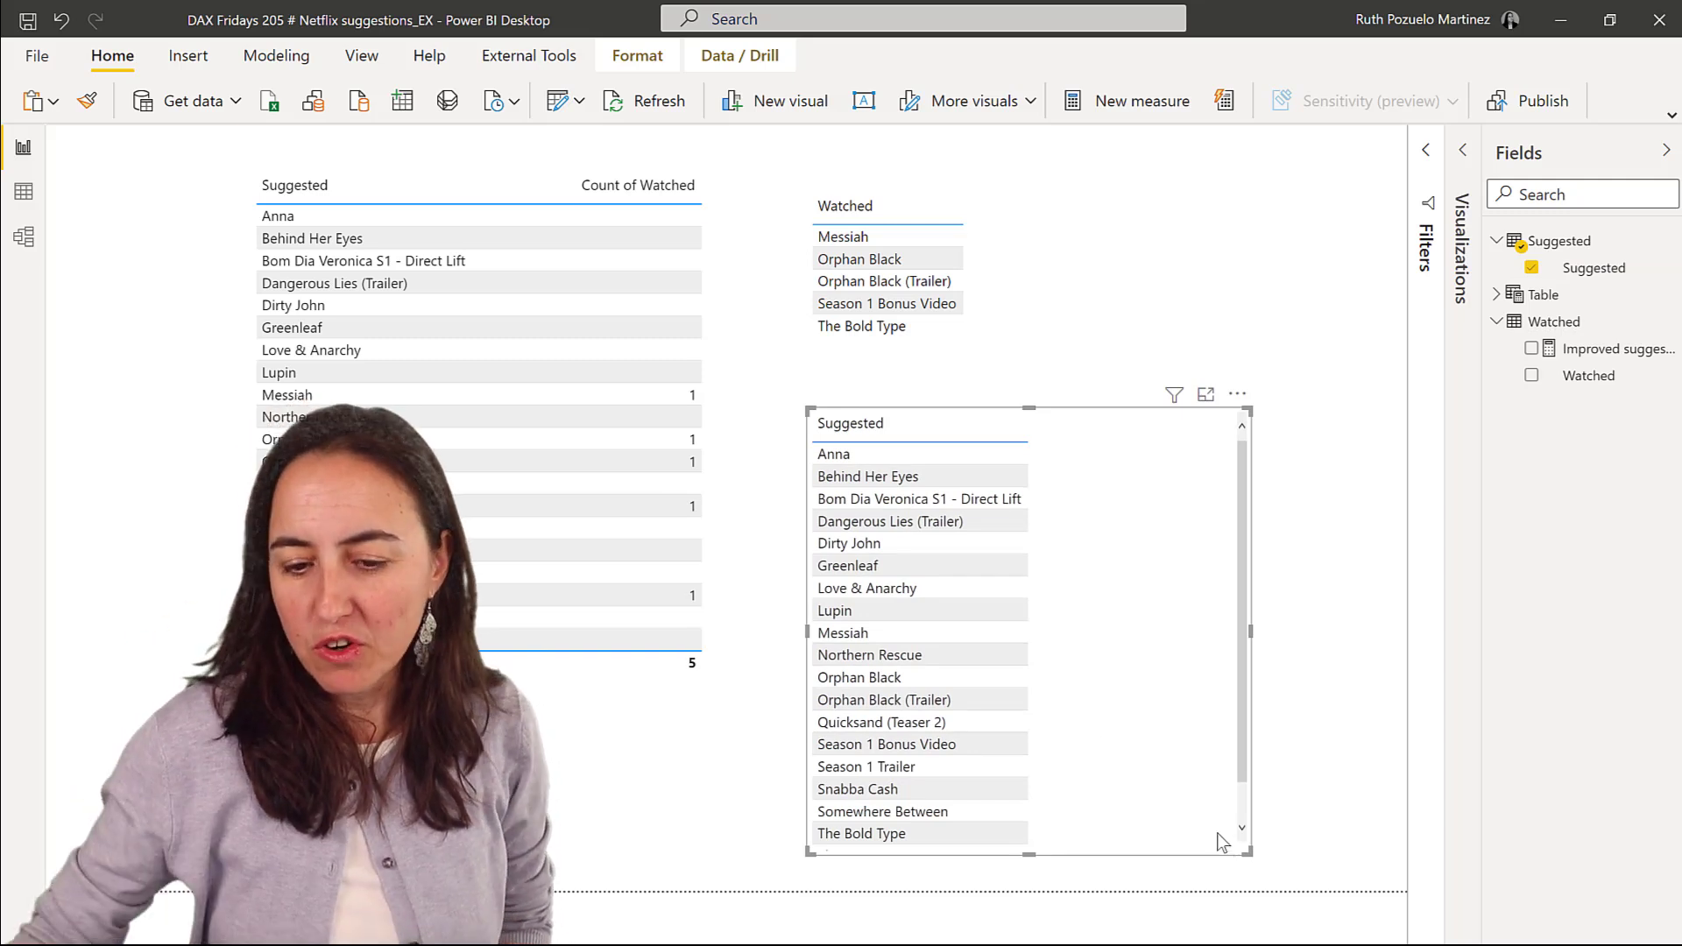
{"action": "left_click_drag", "start_coordinate": [1633, 355], "coordinate": [1100, 559]}
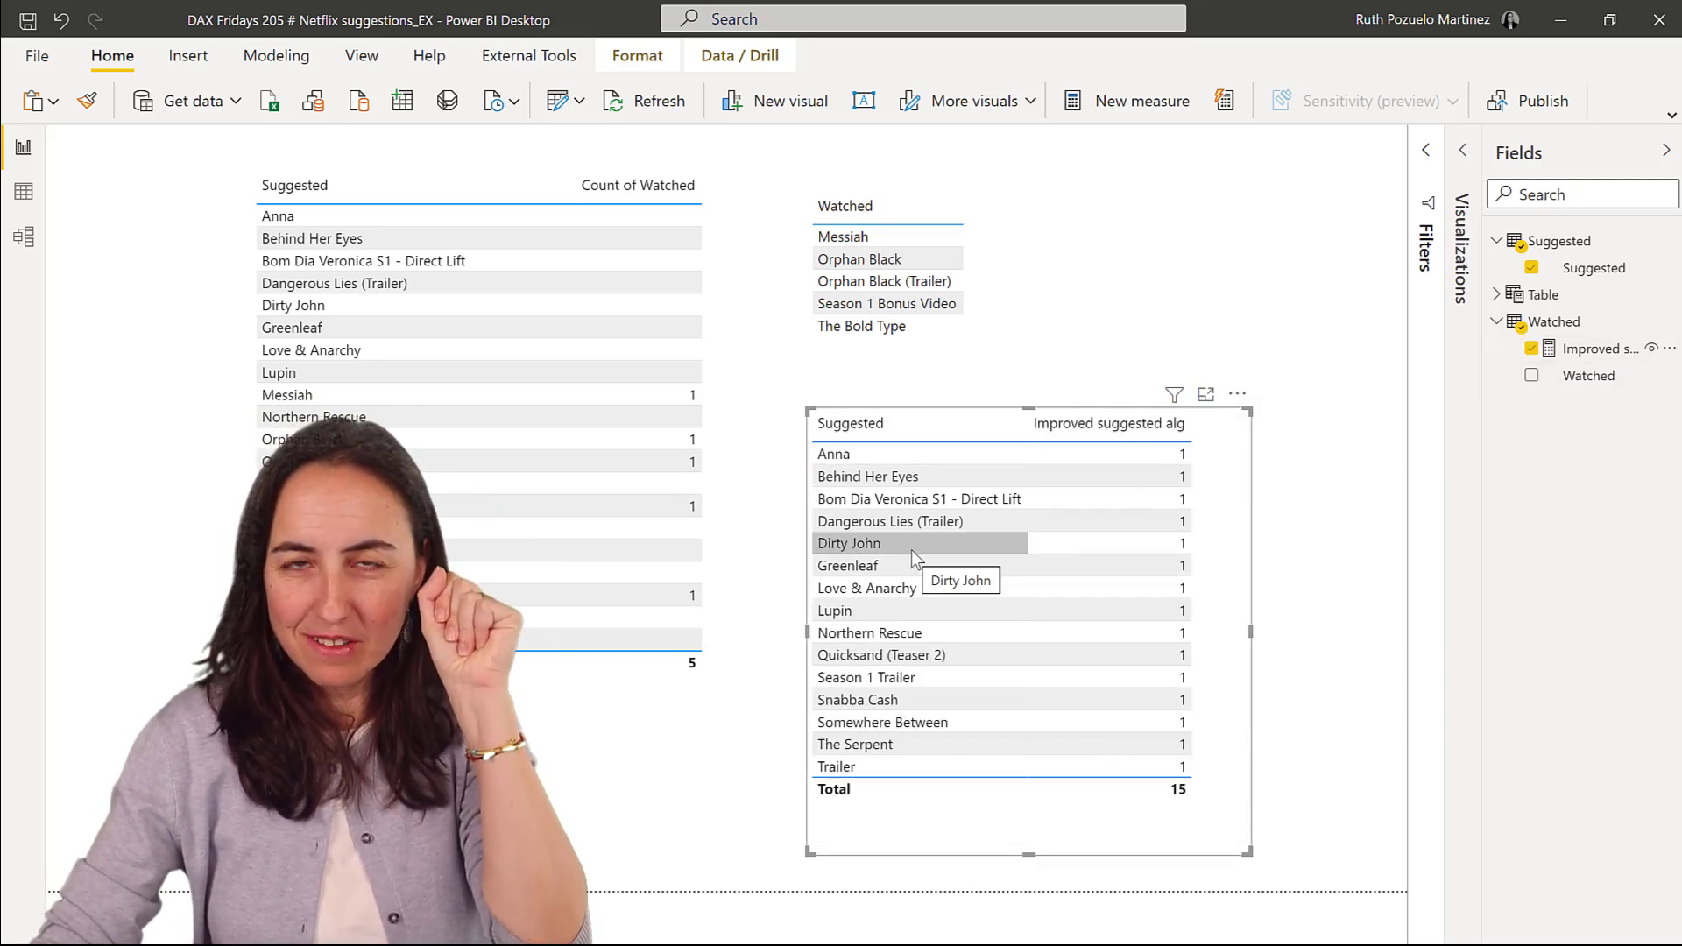
- Filter the new table to Improved suggested alg 'is not blank'
{"action": "left_click", "coordinate": [1425, 156]}
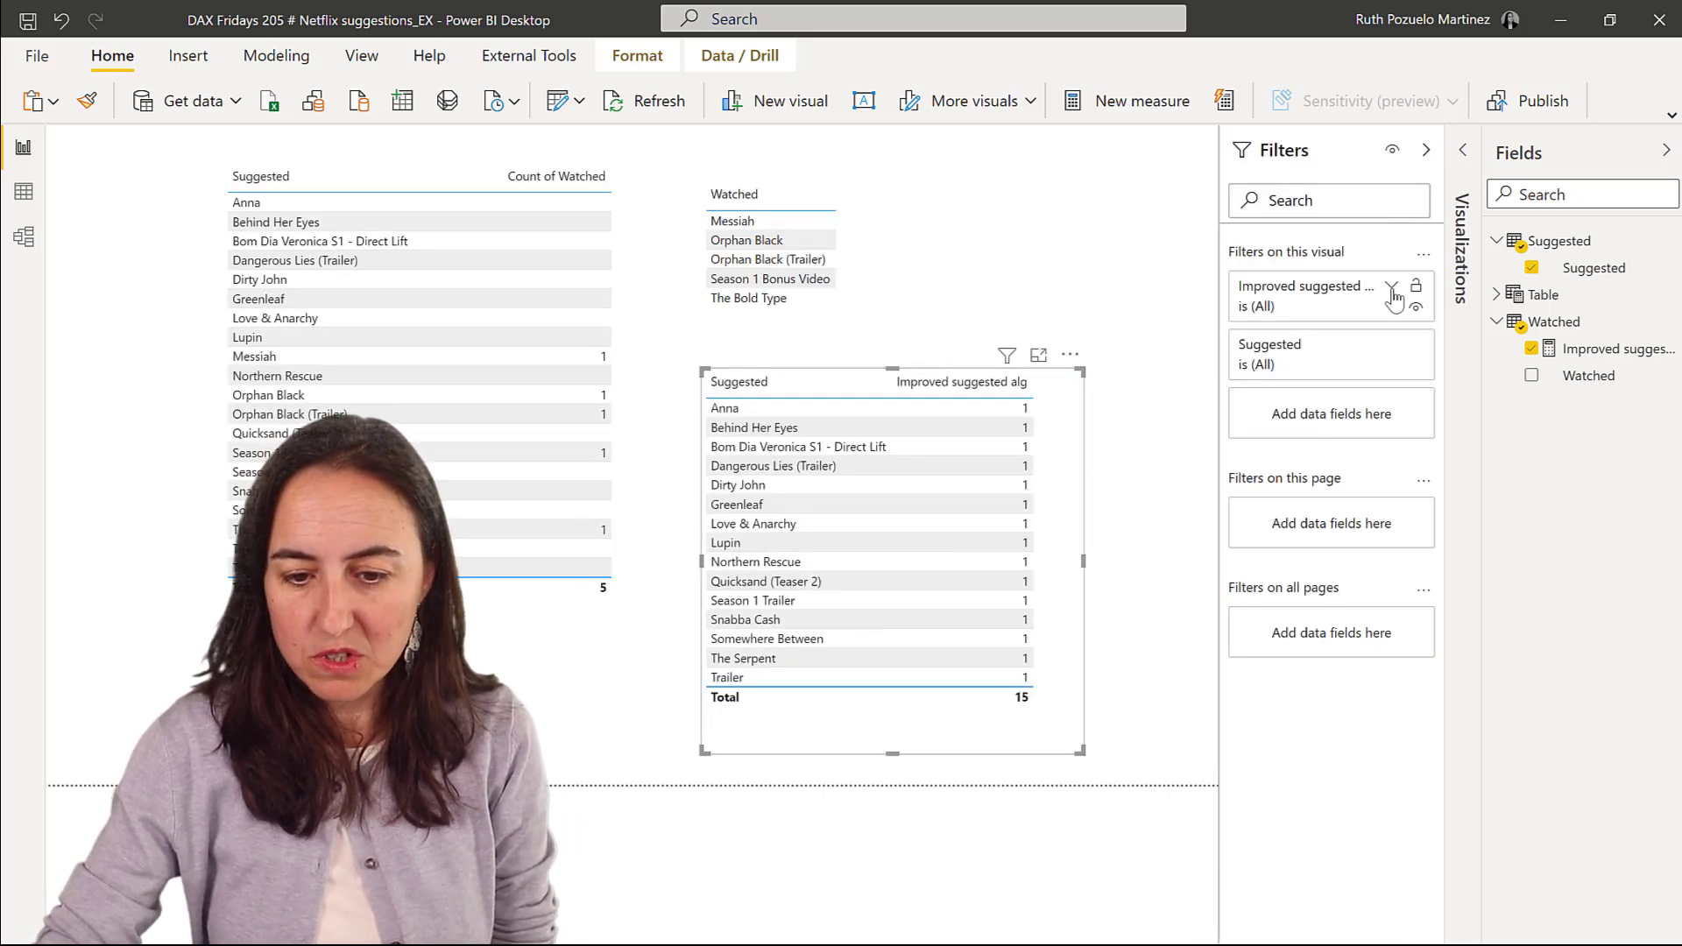
{"action": "left_click", "coordinate": [1392, 289]}
{"action": "left_click", "coordinate": [1299, 368]}
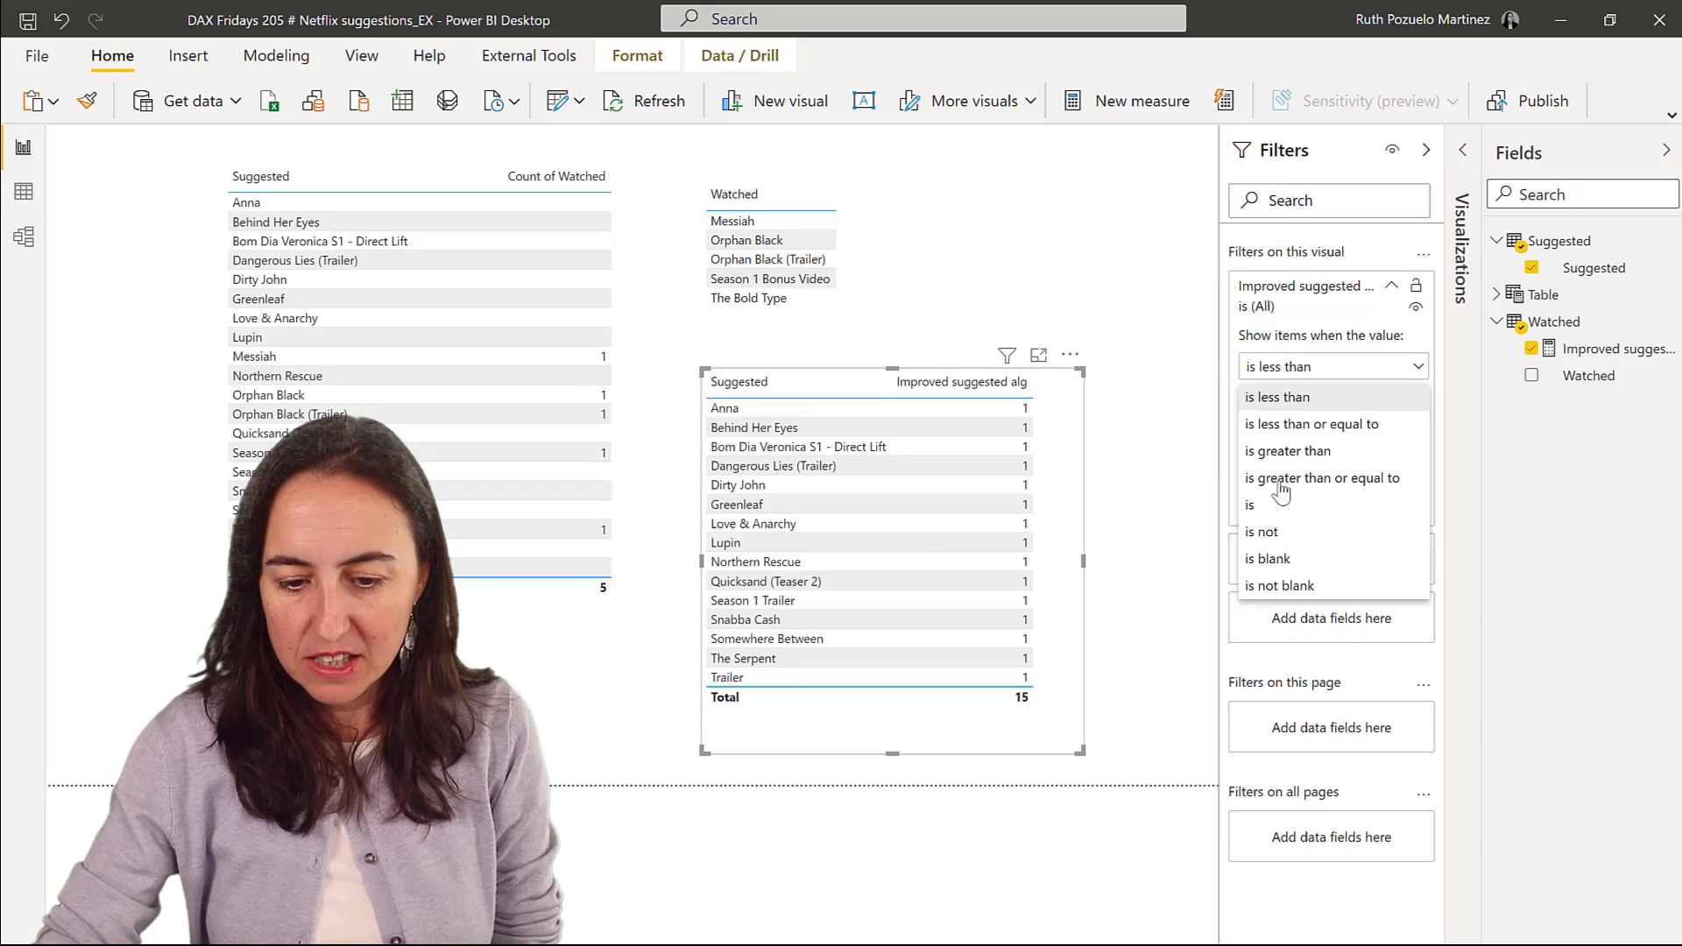
{"action": "left_click", "coordinate": [1291, 587]}
{"action": "left_click", "coordinate": [1393, 478]}
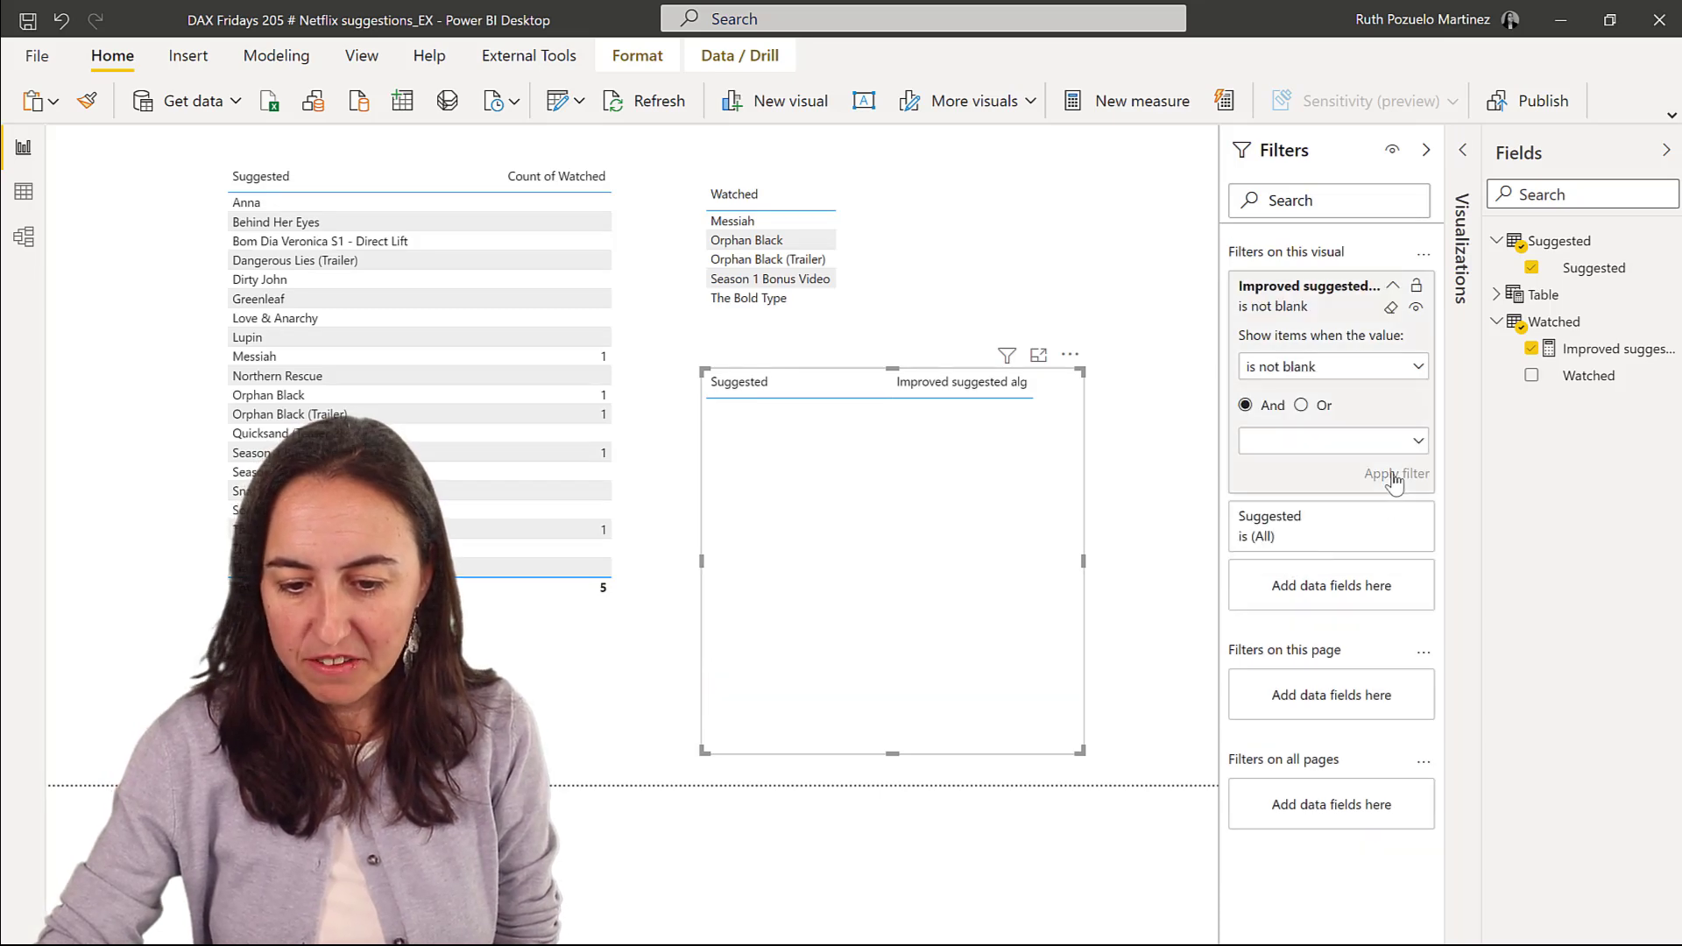
- Remove the measure column from the table and shrink the visual to fit the titles
{"action": "left_click", "coordinate": [1463, 156]}
{"action": "left_click", "coordinate": [1461, 485]}
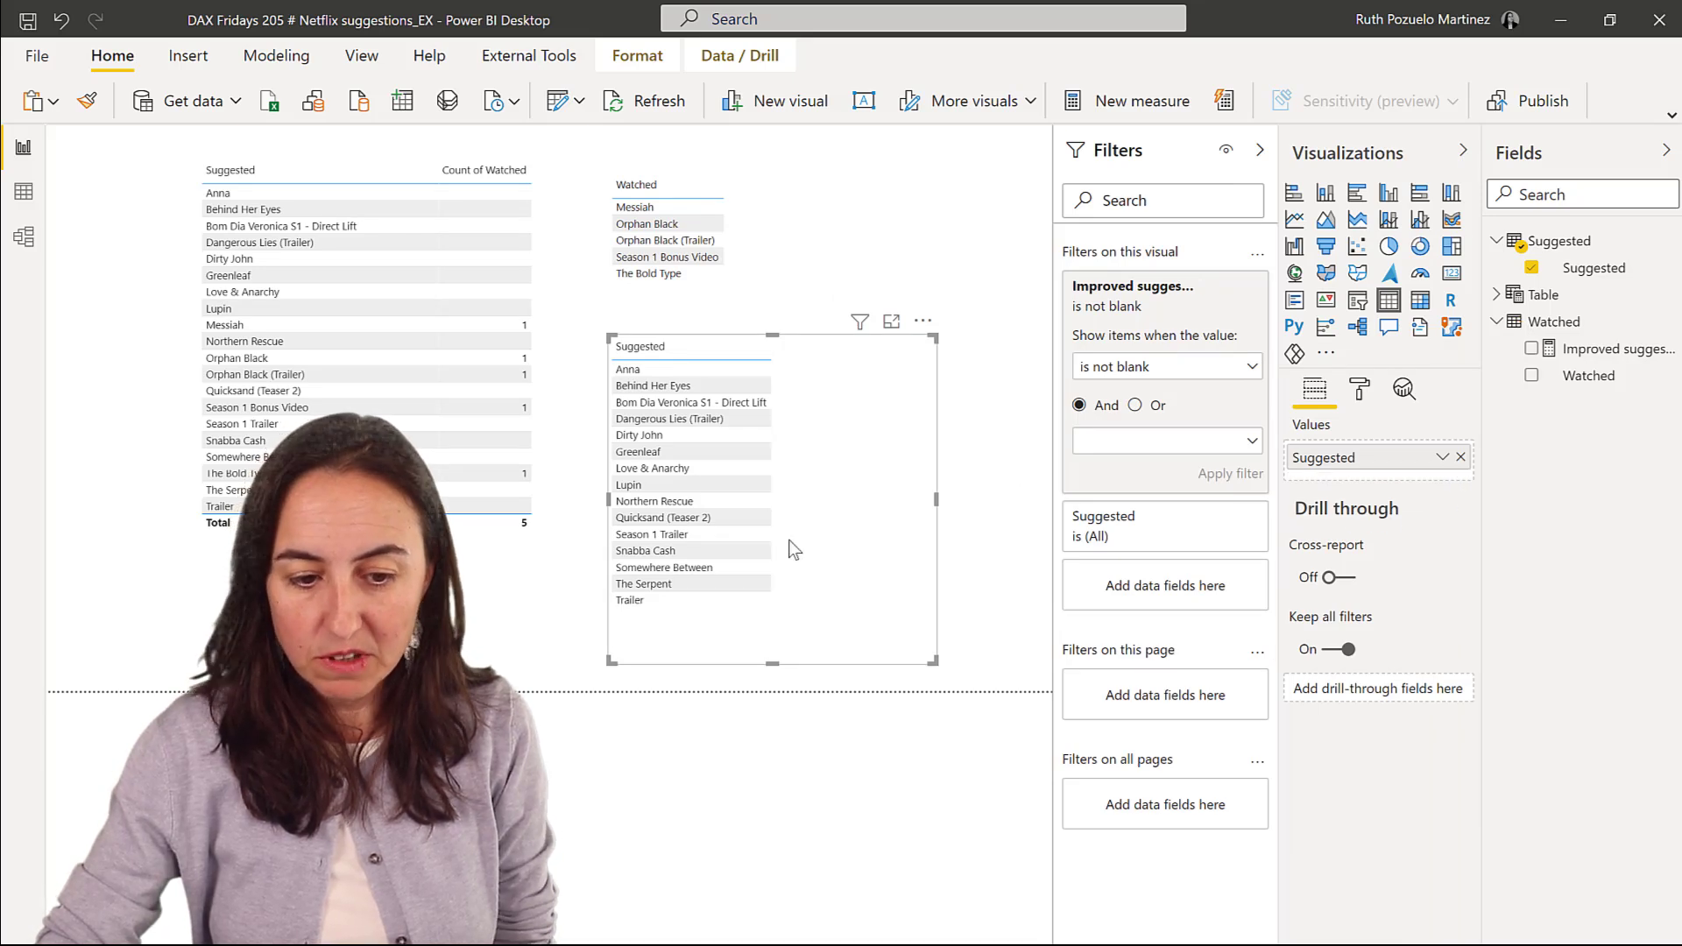
{"action": "left_click_drag", "start_coordinate": [607, 660], "coordinate": [716, 624]}
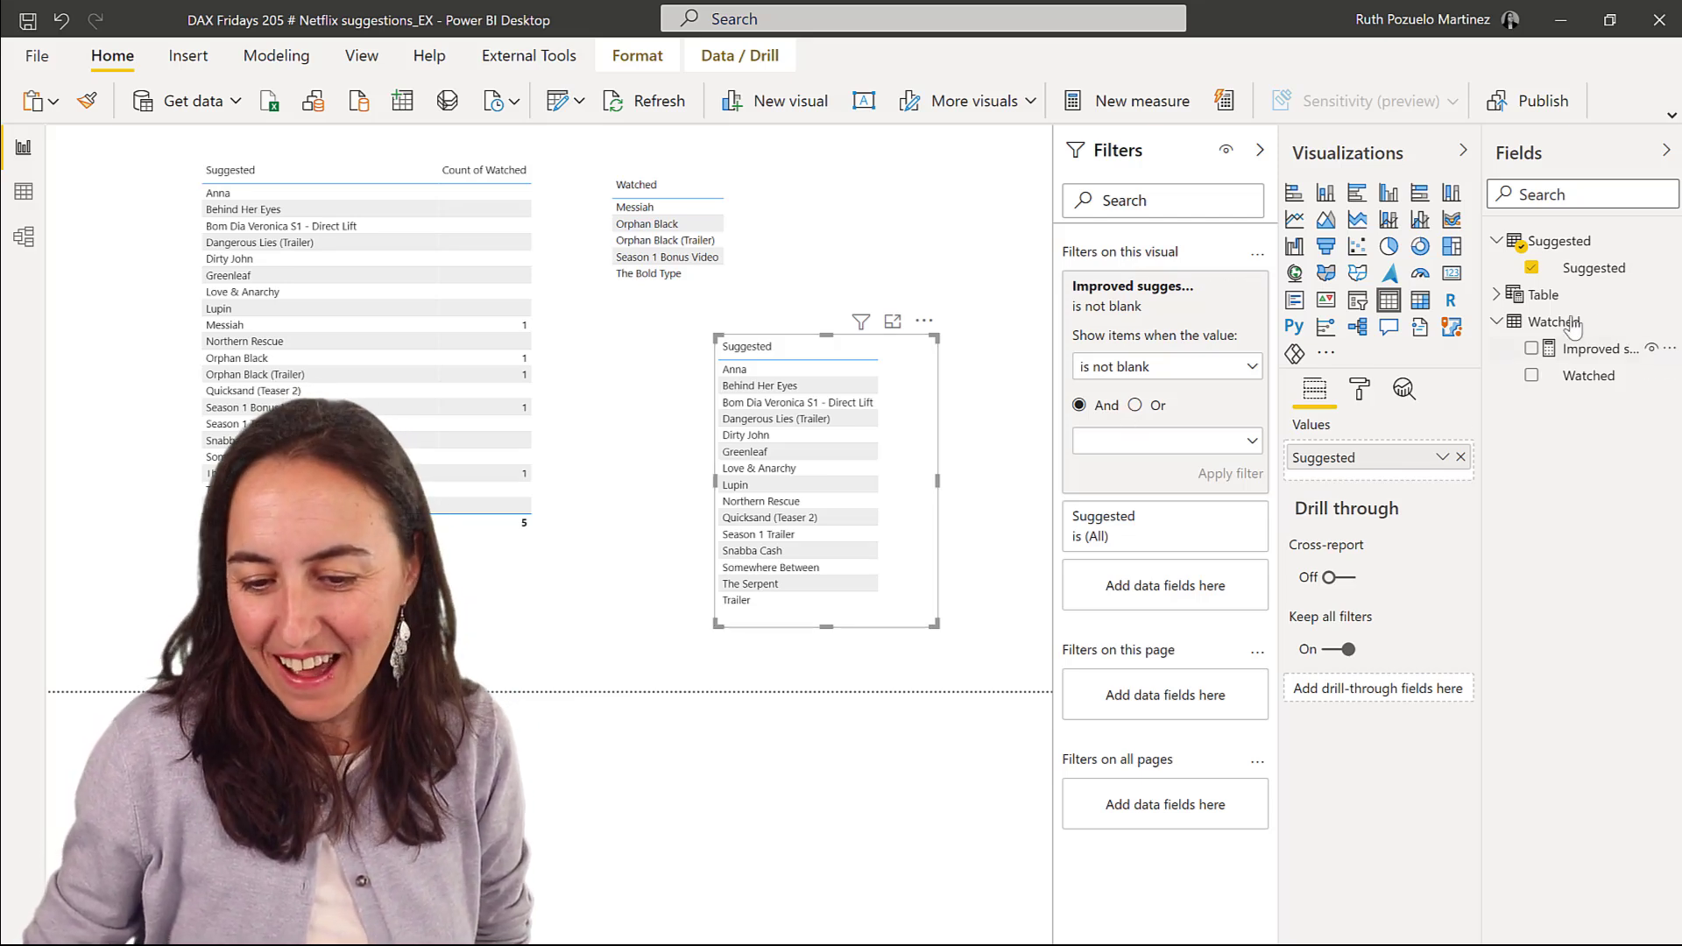
- Delete the calculated Table from the model and confirm the prompt
{"action": "left_click", "coordinate": [1668, 298]}
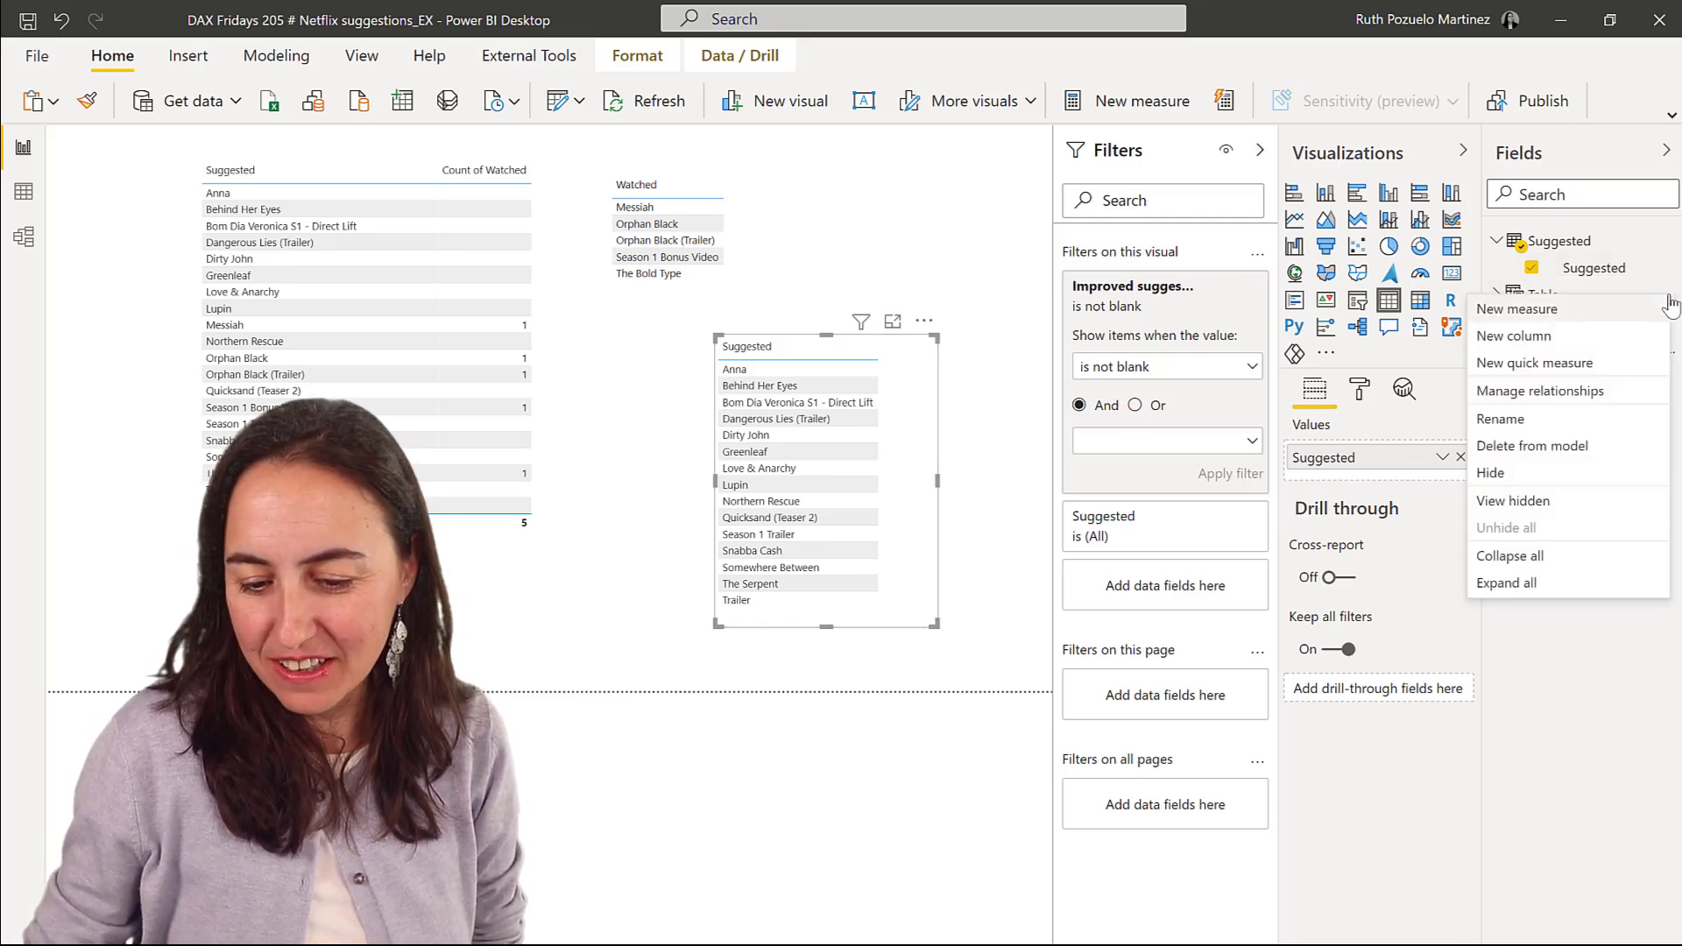
{"action": "left_click", "coordinate": [1574, 448]}
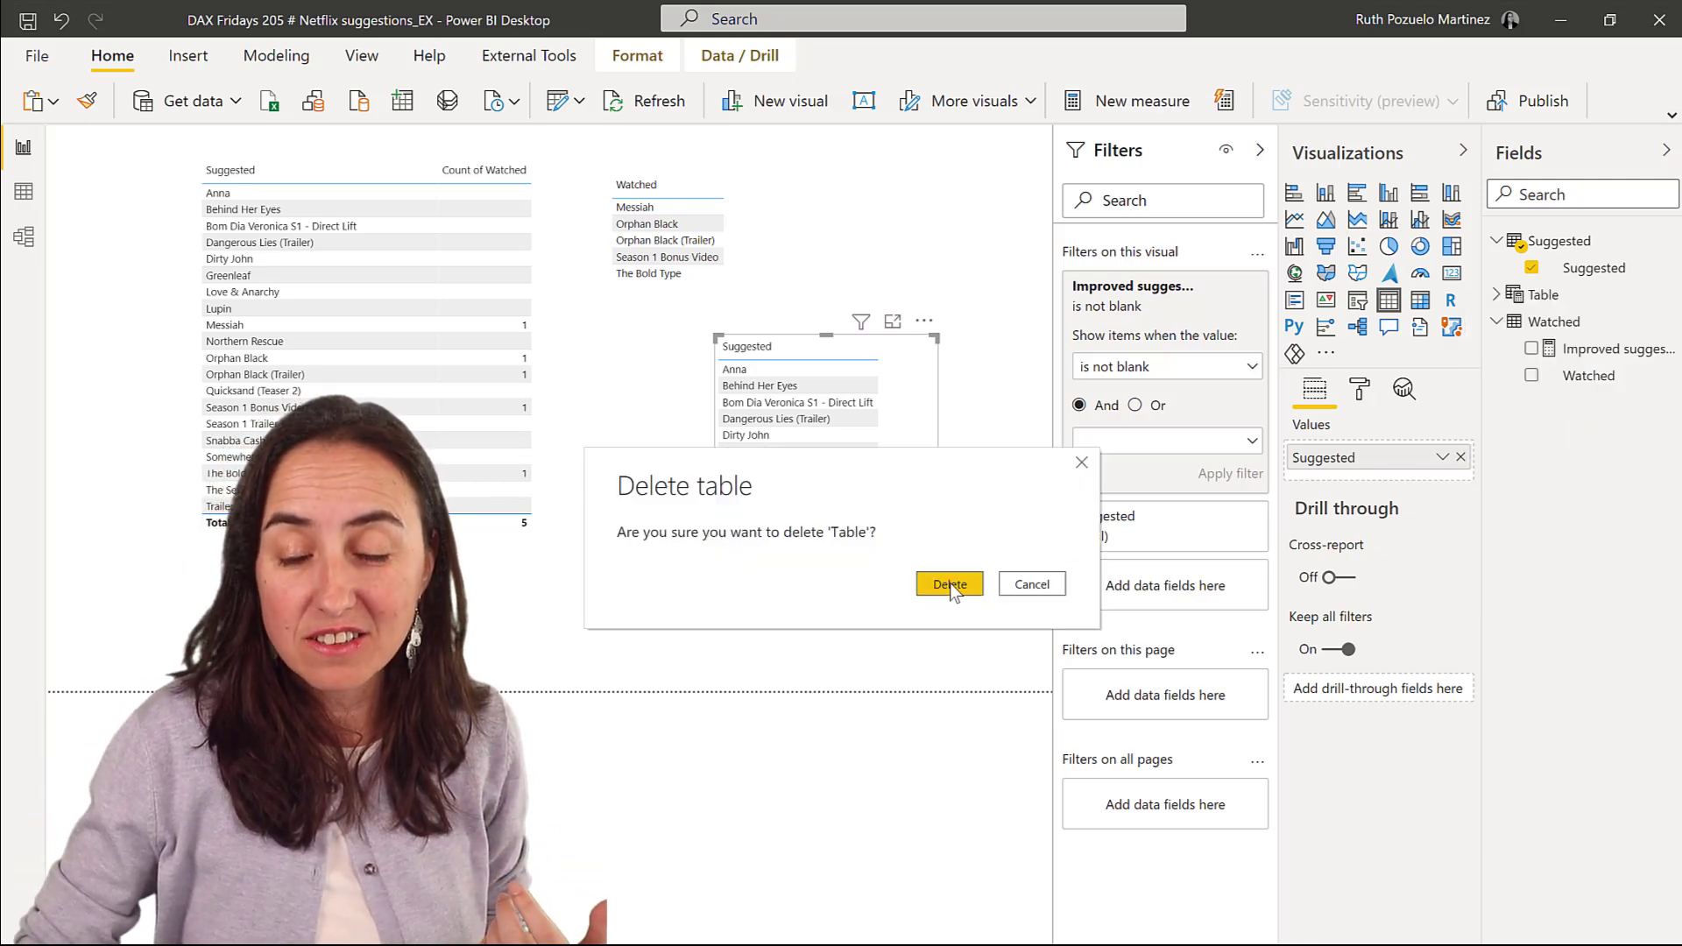
{"action": "left_click", "coordinate": [949, 584]}
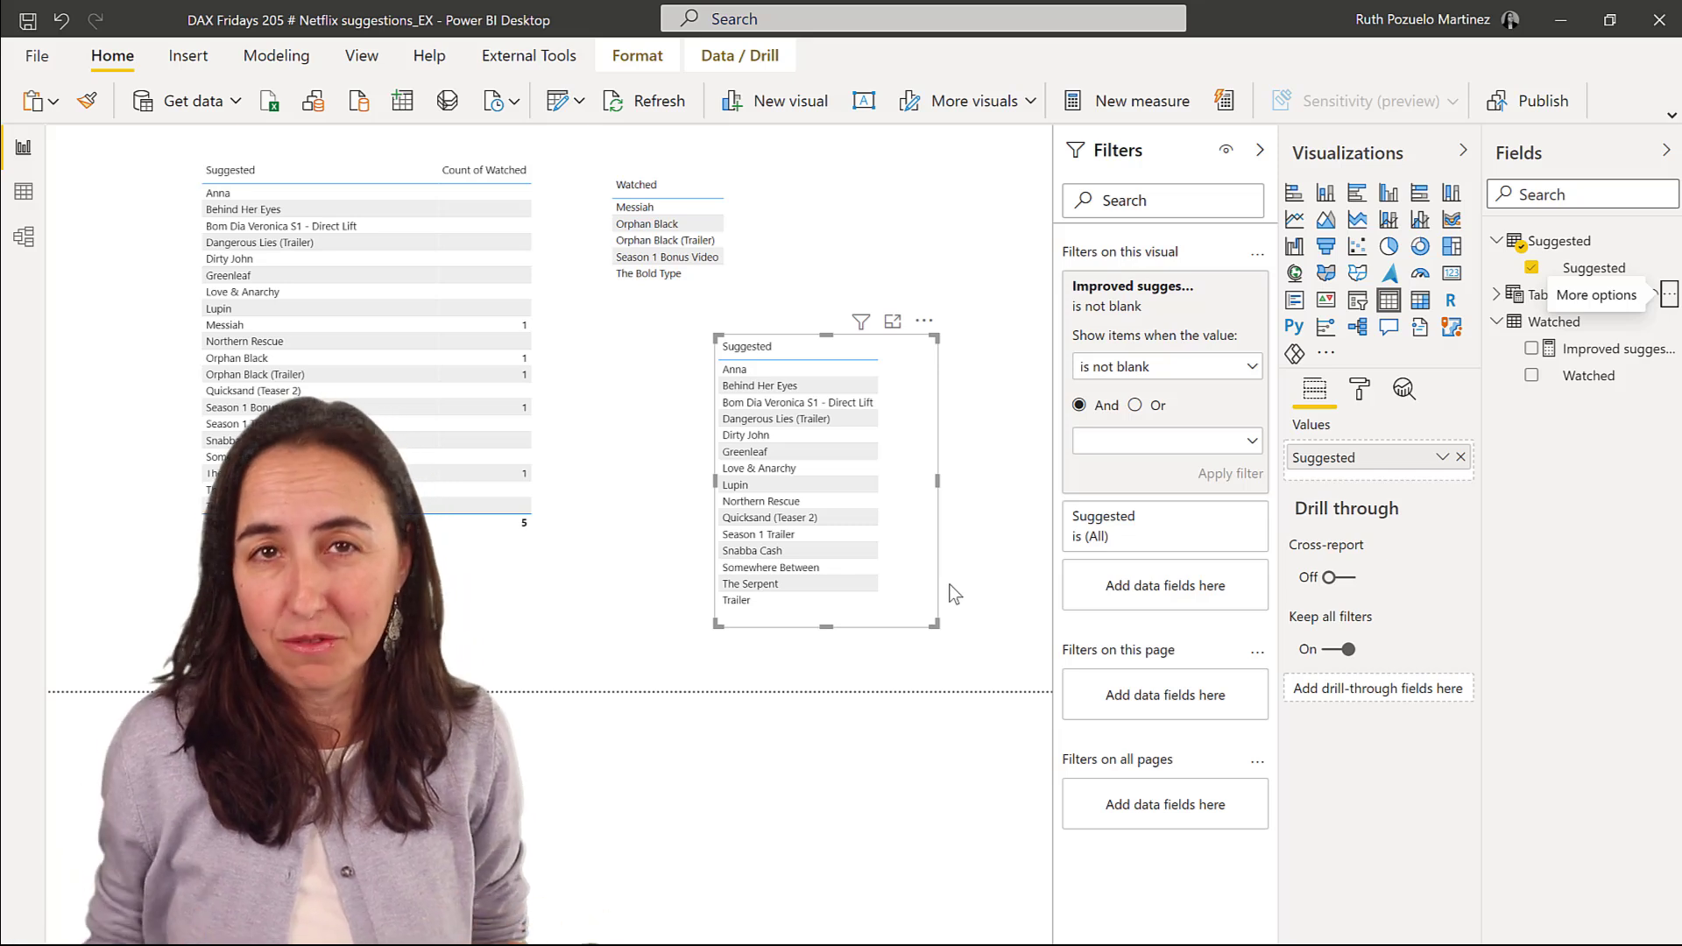